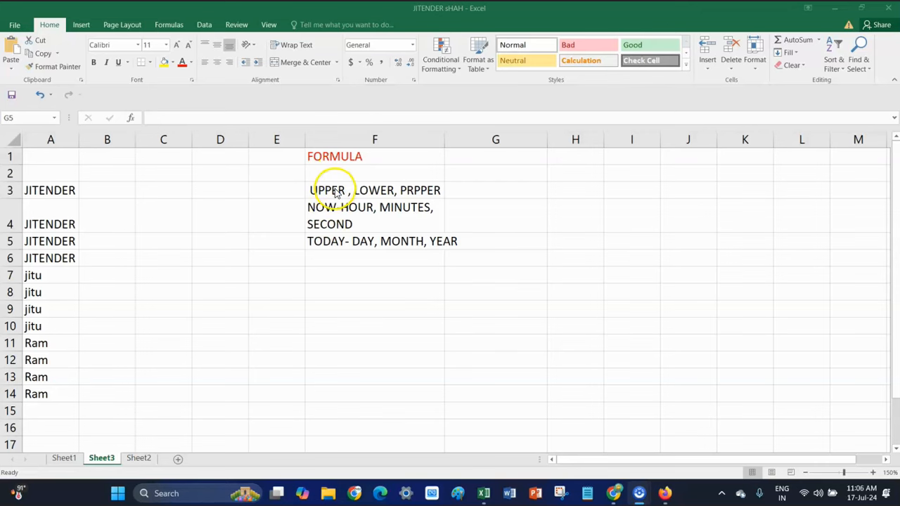
Step: Correct the misspelled third function name in cell F3 to PR0PER
{"action": "double_click", "coordinate": [414, 191]}
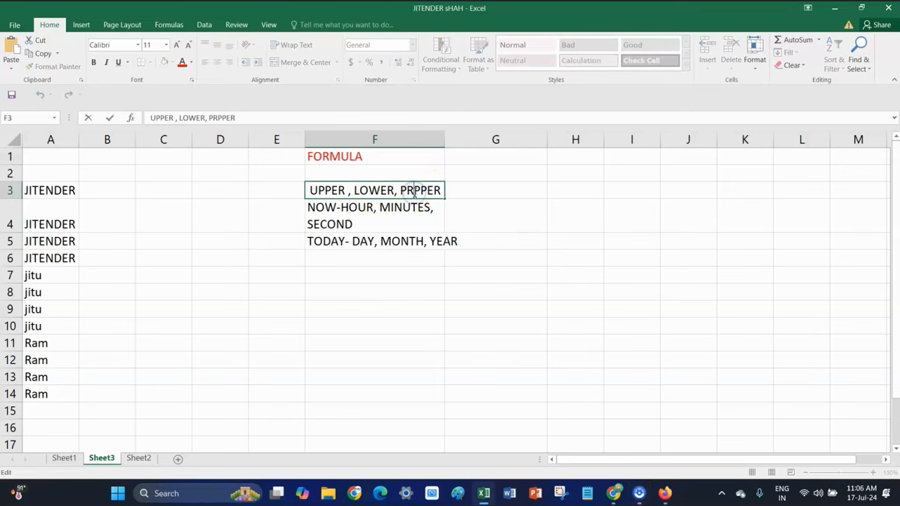
{"action": "key", "text": "BackSpace"}
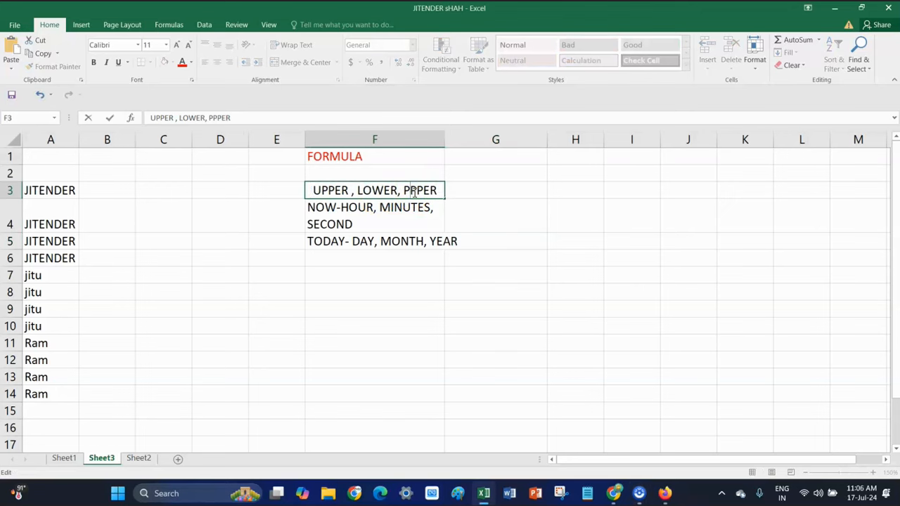
{"action": "key", "text": "Delete"}
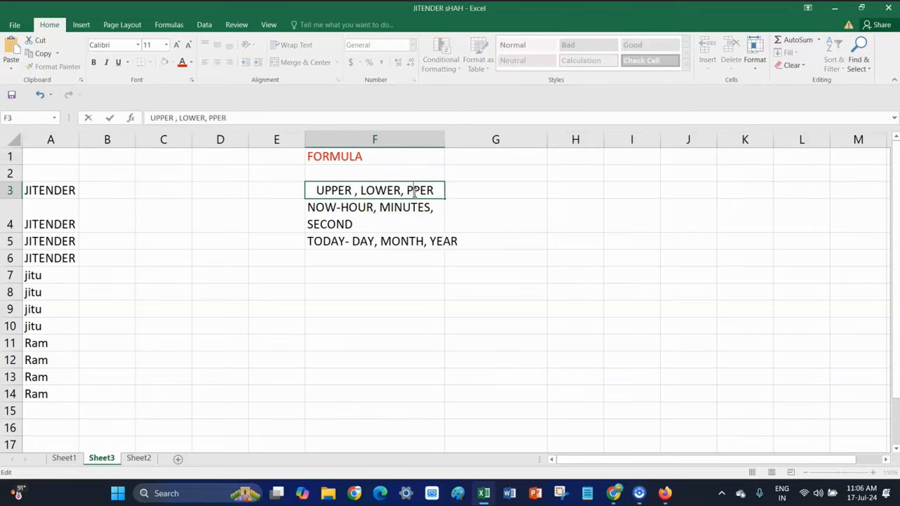
{"action": "type", "text": "RO"}
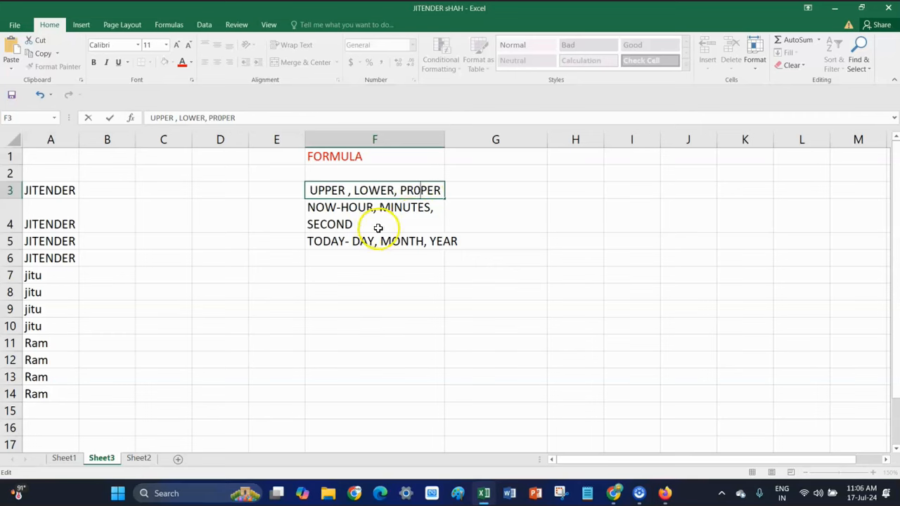
Step: Top-align cells A4, A5 and A6, and reduce the height of row 4 to about one line
{"action": "left_click", "coordinate": [52, 224]}
{"action": "left_click", "coordinate": [204, 44]}
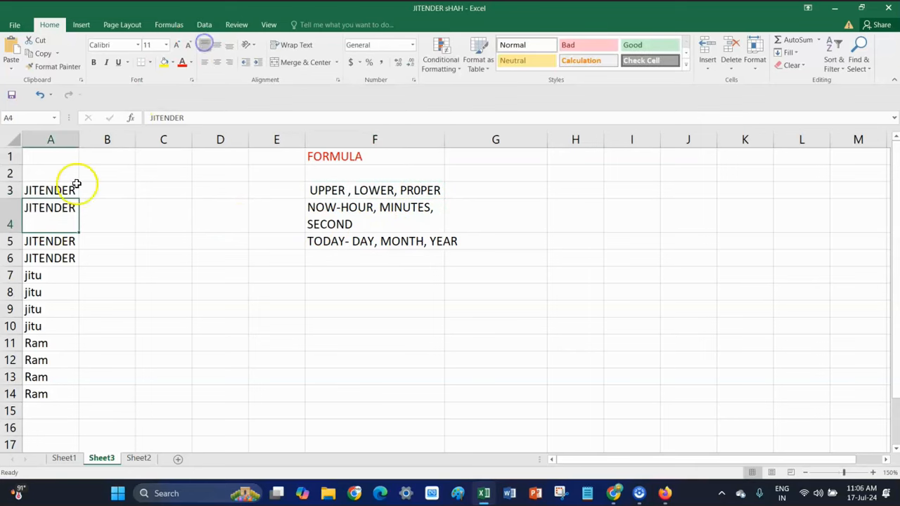
{"action": "left_click", "coordinate": [55, 242]}
{"action": "left_click", "coordinate": [204, 45]}
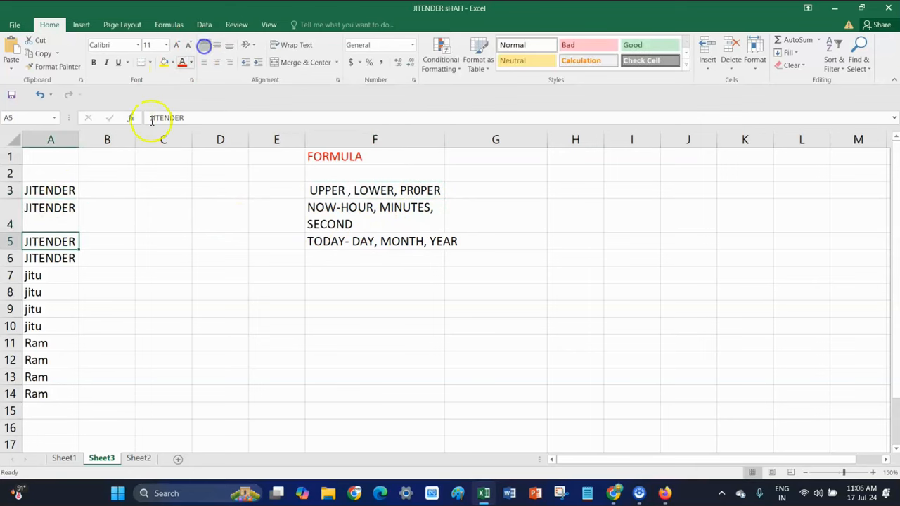
{"action": "left_click", "coordinate": [55, 259]}
{"action": "left_click", "coordinate": [208, 45]}
{"action": "left_click_drag", "start_coordinate": [12, 233], "coordinate": [14, 215]}
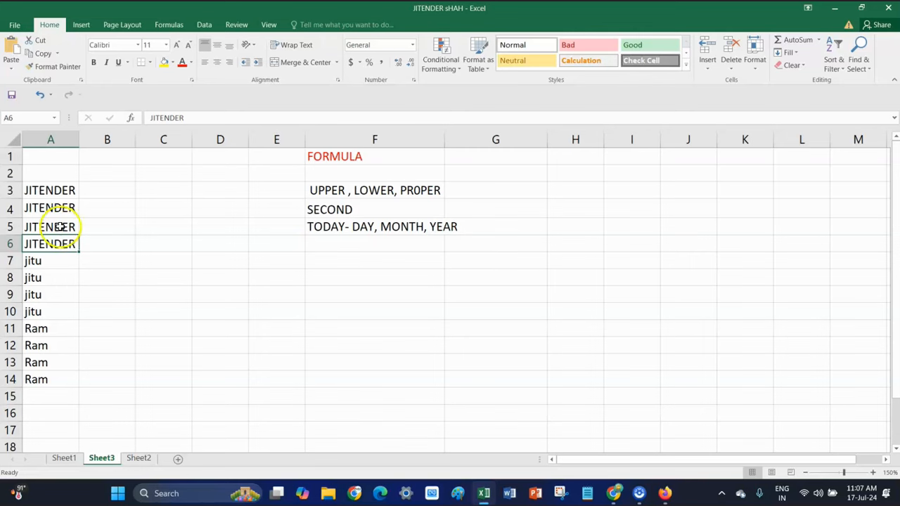
Step: Enter =LOWER in cell B3 and leave B4 empty
{"action": "left_click", "coordinate": [60, 190]}
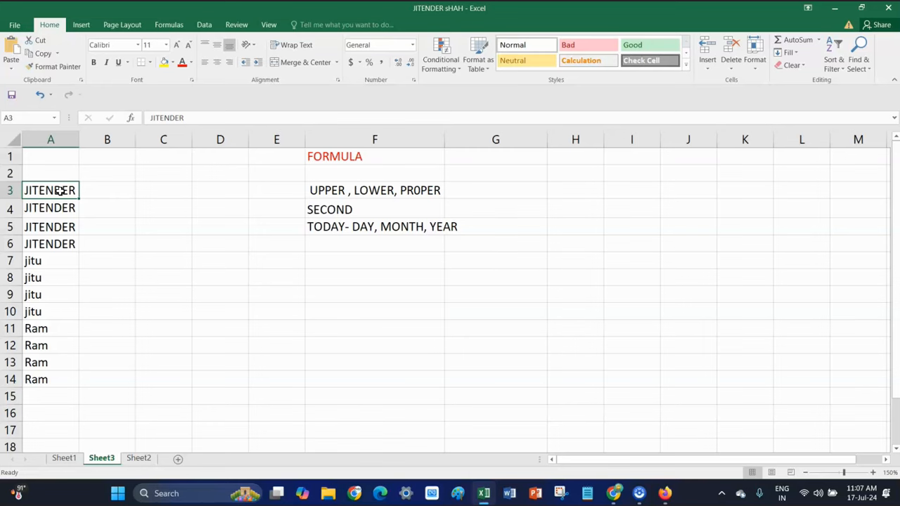
{"action": "left_click", "coordinate": [104, 192]}
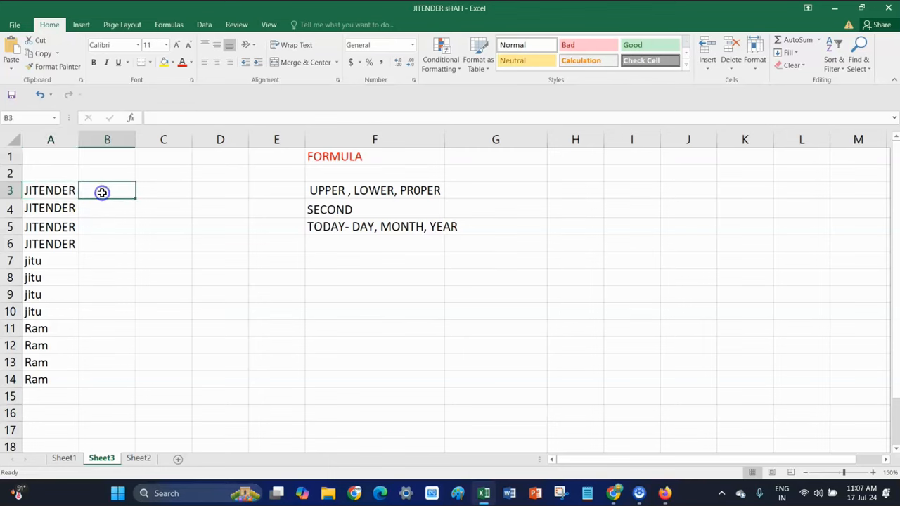
{"action": "type", "text": "="}
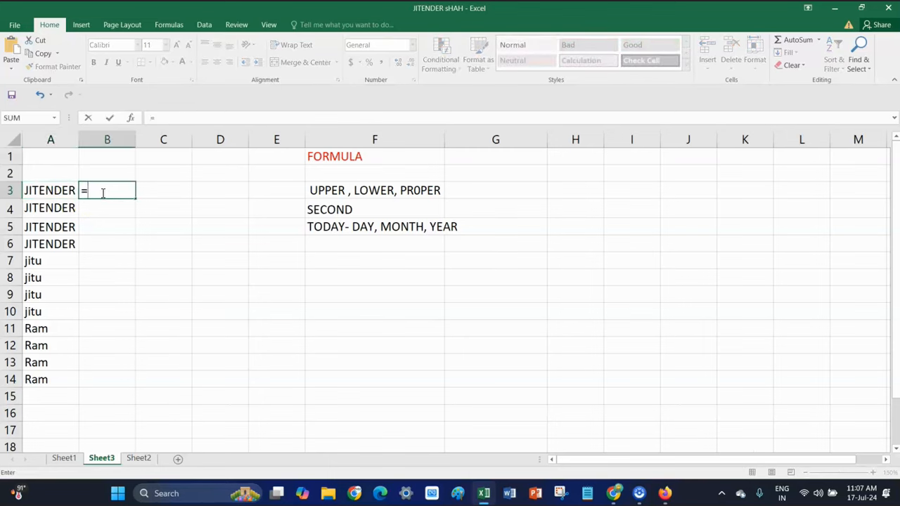
{"action": "type", "text": "LOWER"}
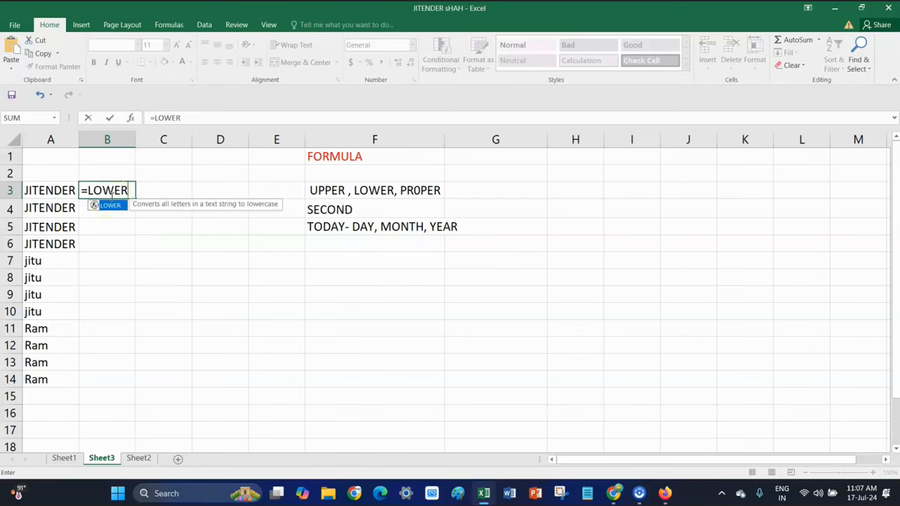
{"action": "key", "text": "Return"}
{"action": "type", "text": "9"}
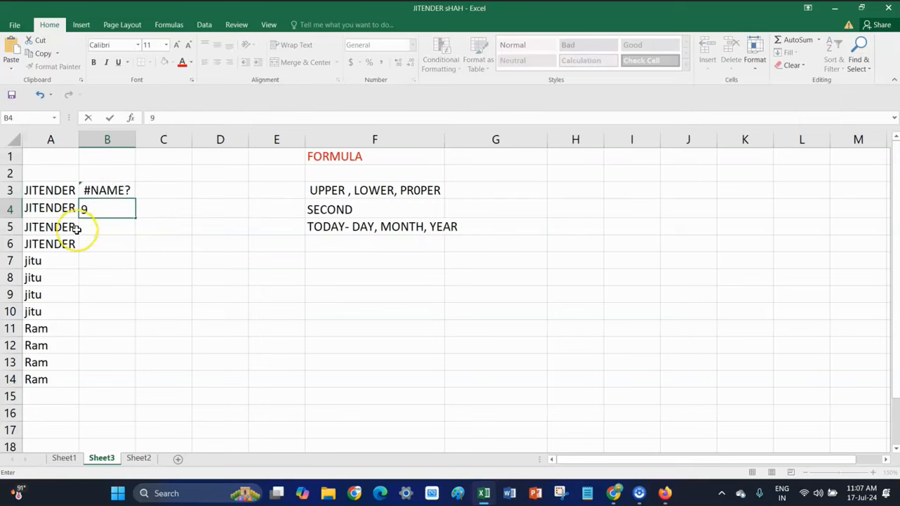
{"action": "key", "text": "BackSpace"}
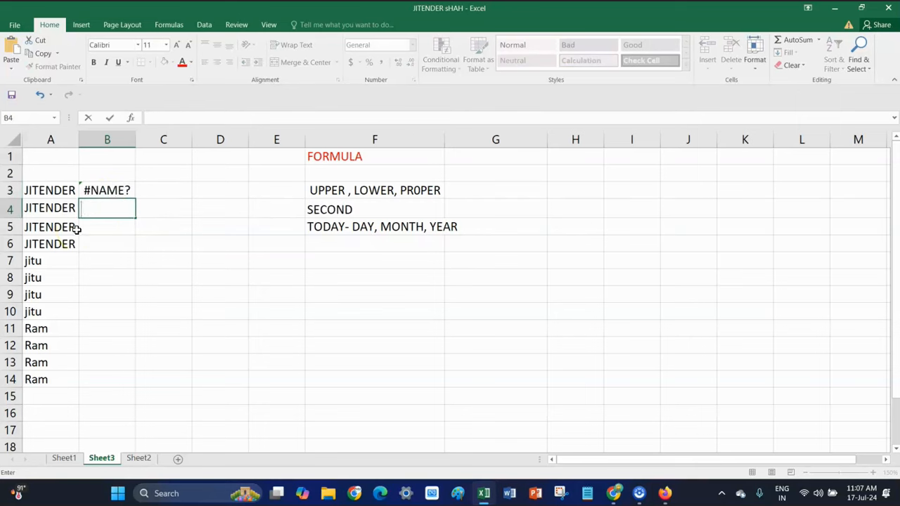
Step: Complete the formula in B3 as =LOWER(A3) and fill it down to B6
{"action": "left_click", "coordinate": [120, 191]}
{"action": "double_click", "coordinate": [122, 191]}
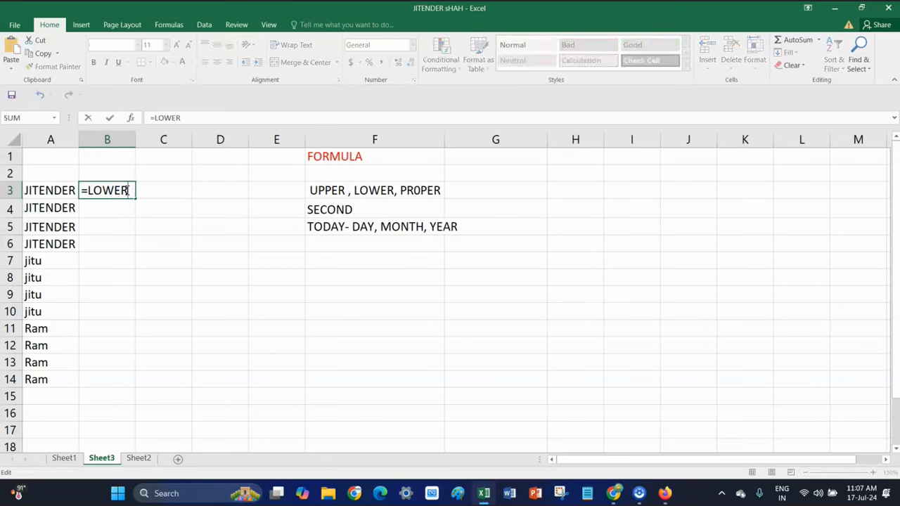
{"action": "type", "text": "("}
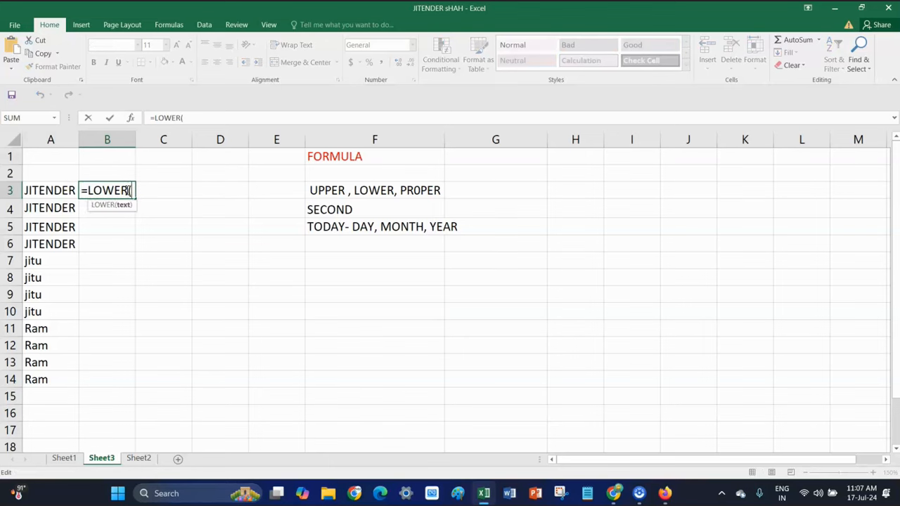
{"action": "left_click", "coordinate": [49, 189]}
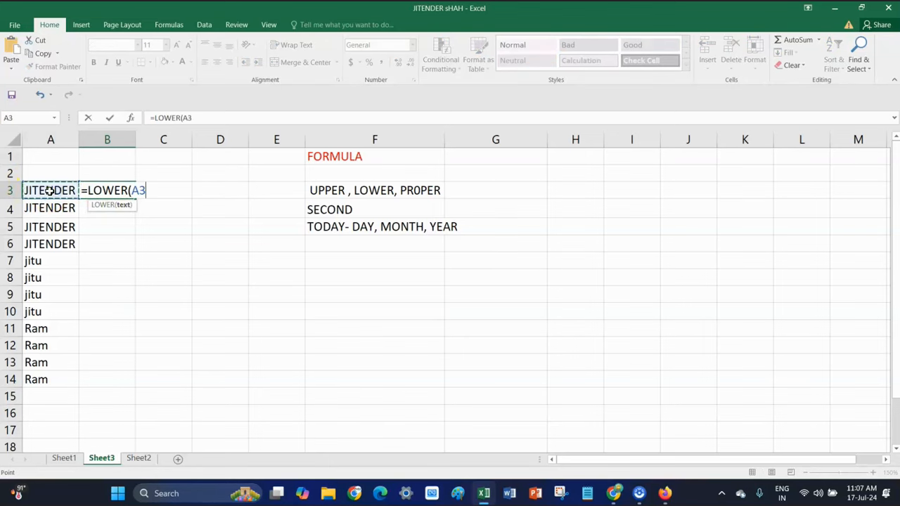
{"action": "type", "text": ")"}
{"action": "key", "text": "Return"}
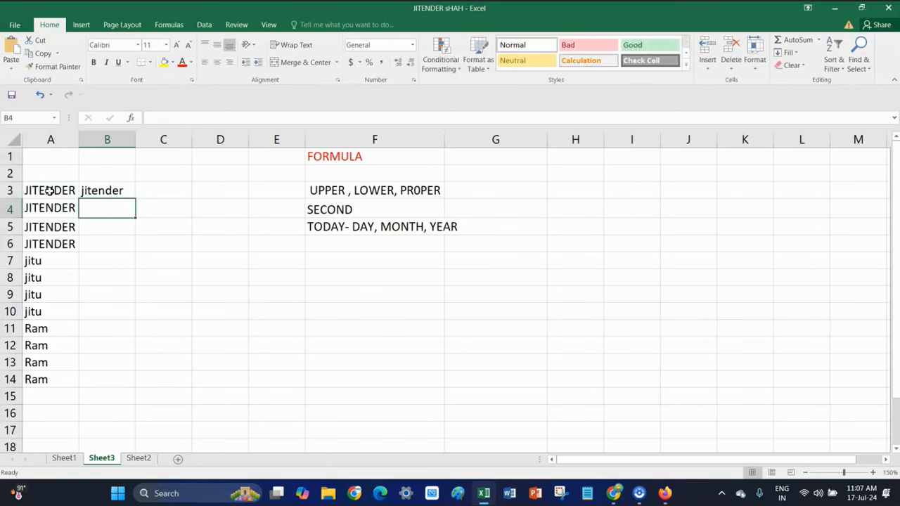
{"action": "left_click", "coordinate": [116, 190]}
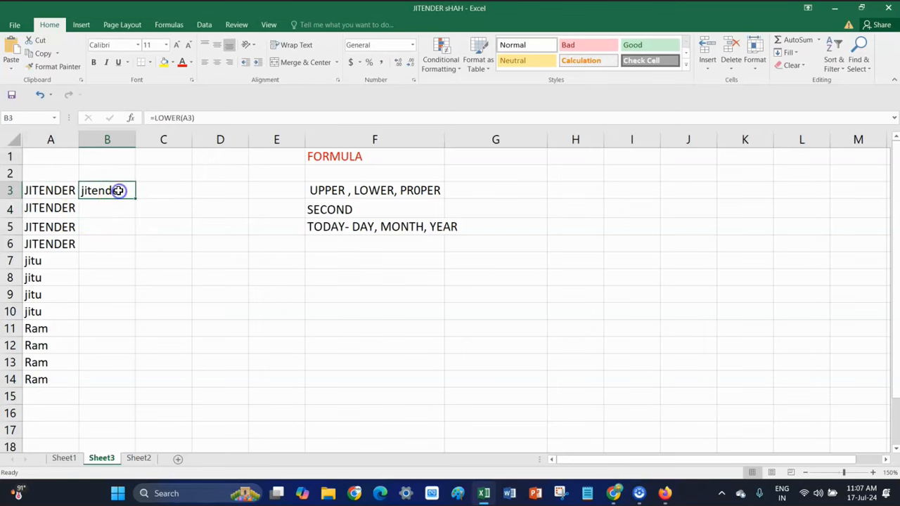
{"action": "left_click_drag", "start_coordinate": [137, 197], "coordinate": [133, 245]}
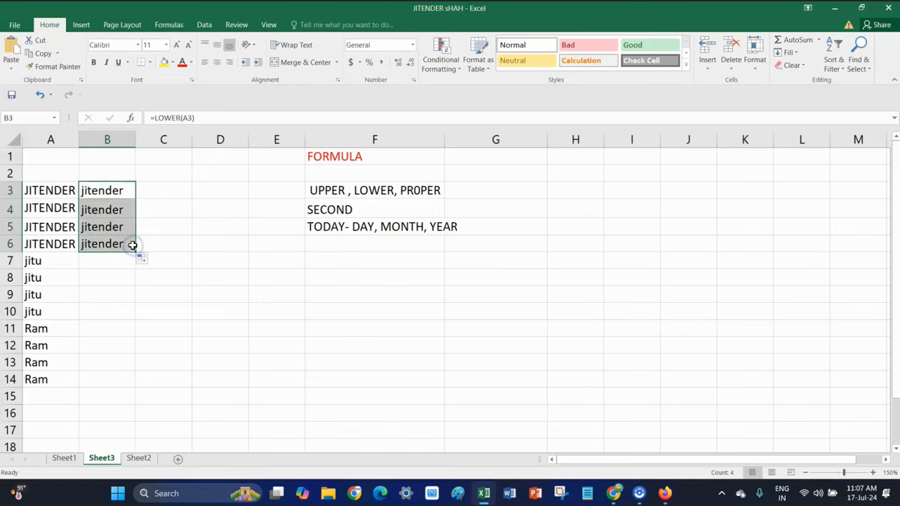
Step: Enter =UPPER(A11) in cell B11 and fill it down to B14
{"action": "left_click", "coordinate": [90, 260]}
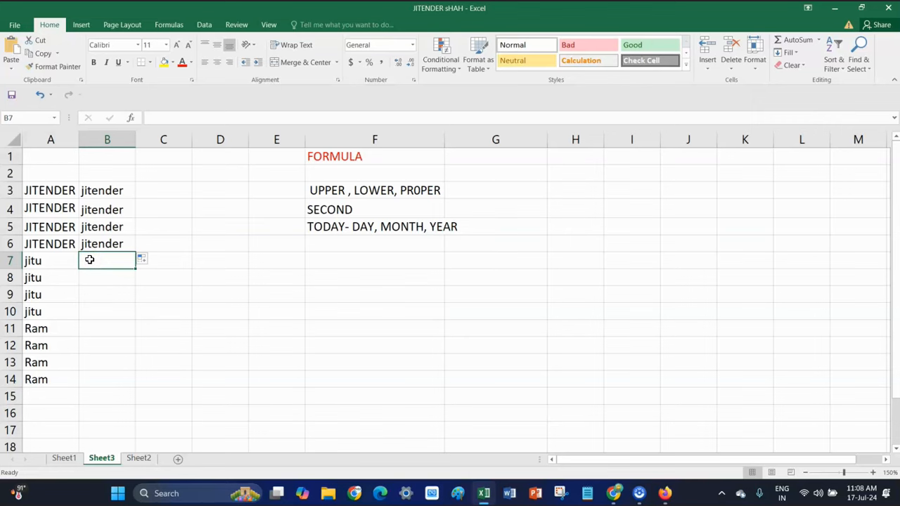
{"action": "left_click", "coordinate": [98, 331]}
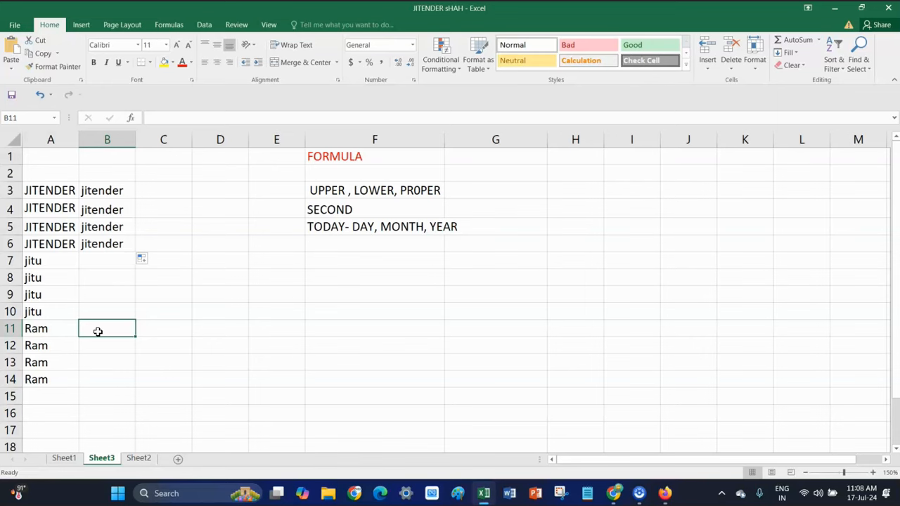
{"action": "type", "text": "="}
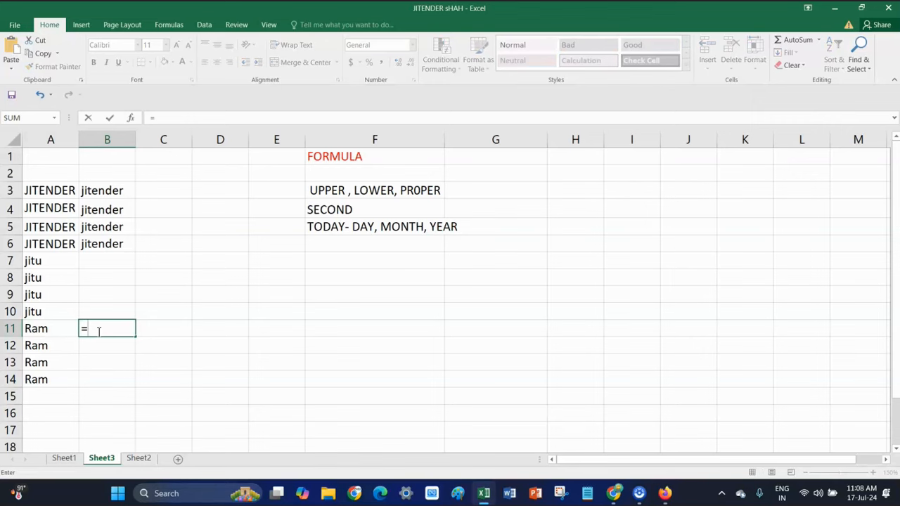
{"action": "type", "text": "U"}
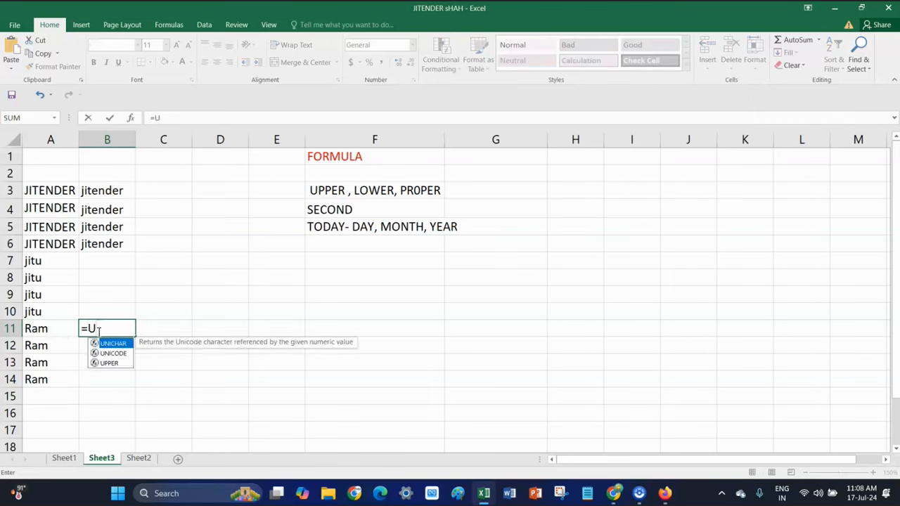
{"action": "type", "text": "PPER"}
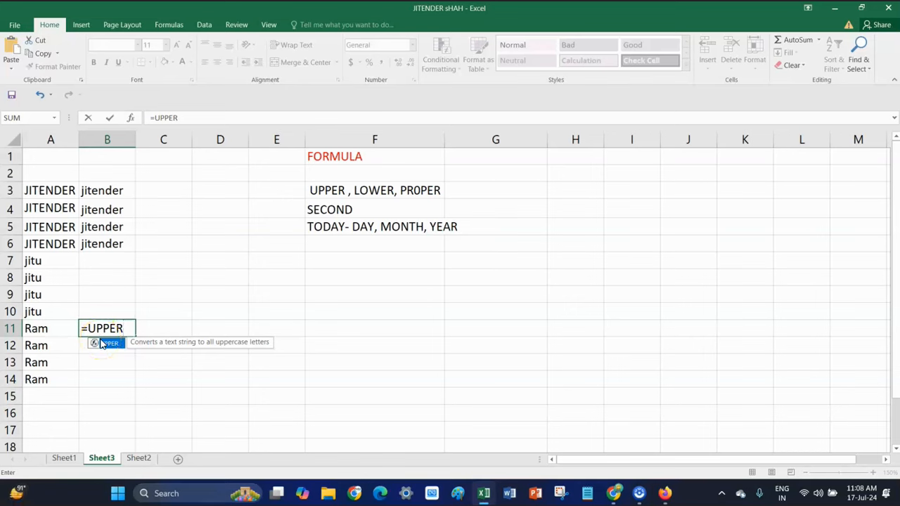
{"action": "double_click", "coordinate": [102, 343]}
{"action": "left_click", "coordinate": [44, 328]}
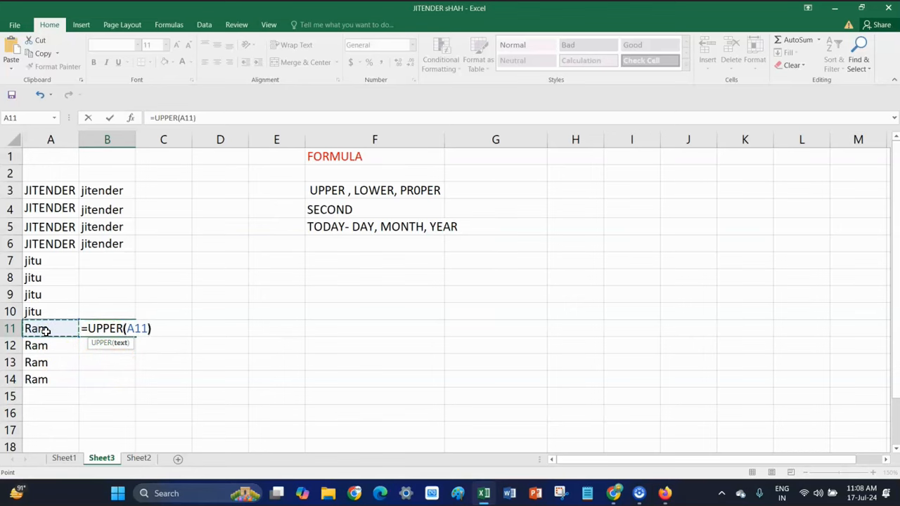
{"action": "key", "text": "Return"}
{"action": "left_click", "coordinate": [102, 327]}
{"action": "left_click_drag", "start_coordinate": [133, 335], "coordinate": [129, 387]}
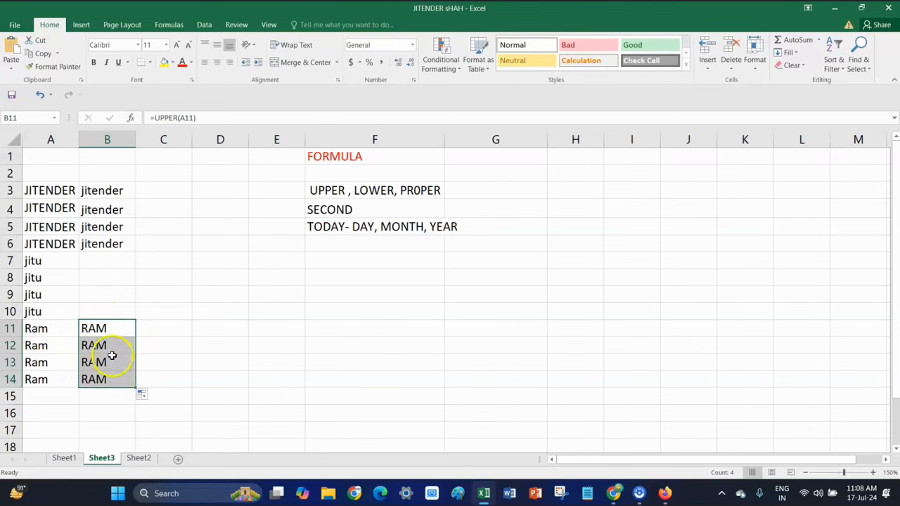
Step: Enter =PROPER(A7) in cell B7 and fill it down to B10
{"action": "left_click", "coordinate": [110, 260]}
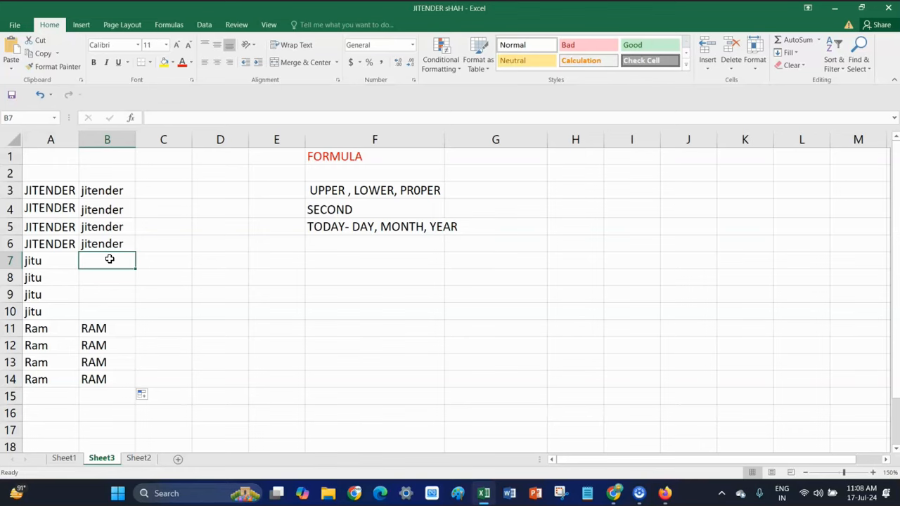
{"action": "type", "text": "="}
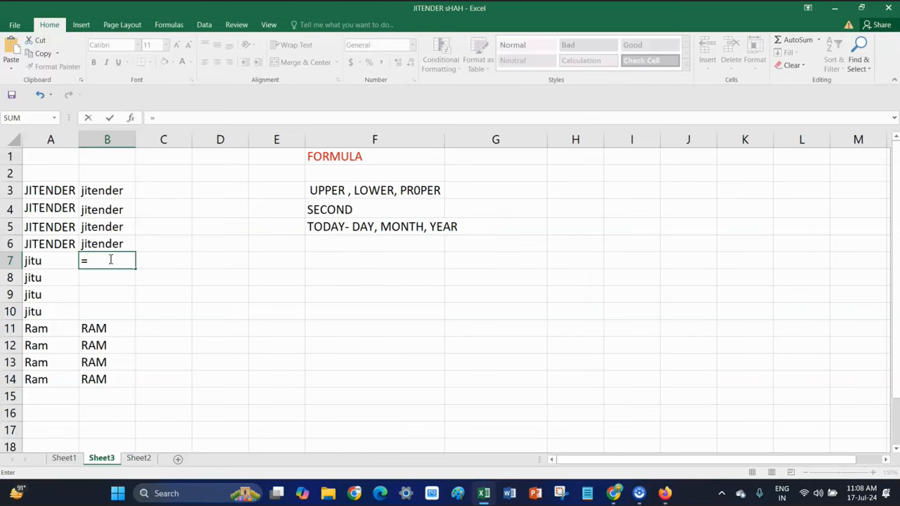
{"action": "type", "text": "pRP"}
{"action": "key", "text": "BackSpace"}
{"action": "key", "text": "BackSpace"}
{"action": "key", "text": "BackSpace"}
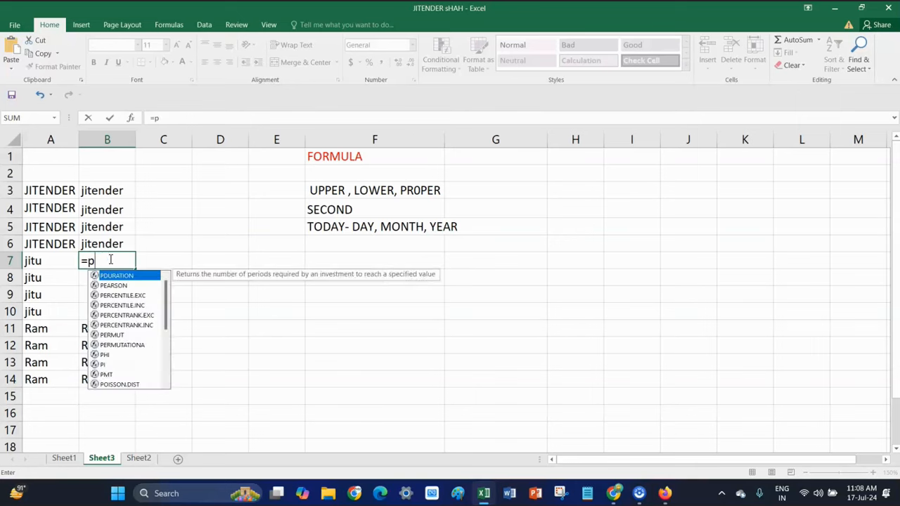
{"action": "type", "text": "PR"}
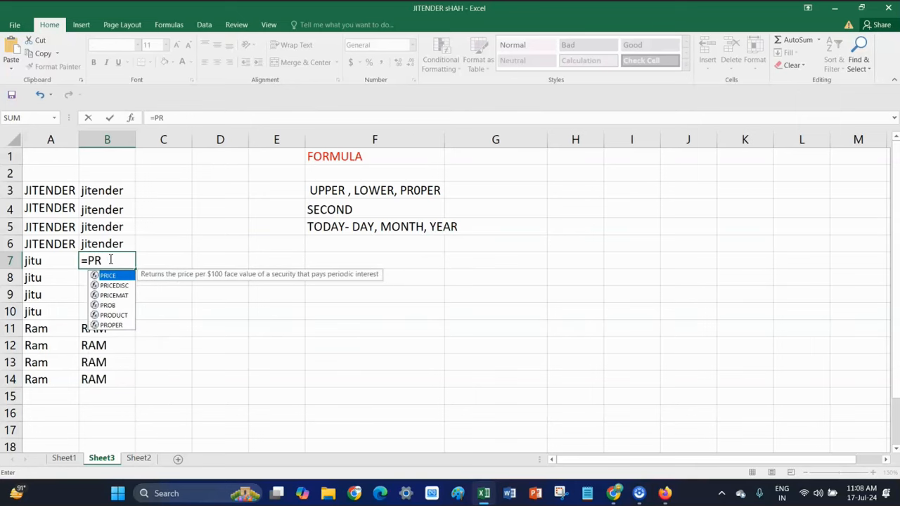
{"action": "type", "text": "O"}
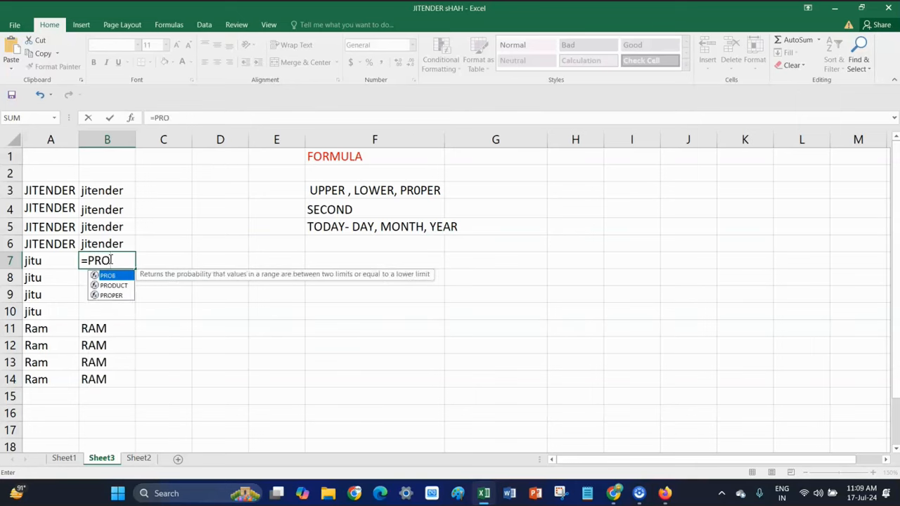
{"action": "left_click", "coordinate": [116, 296]}
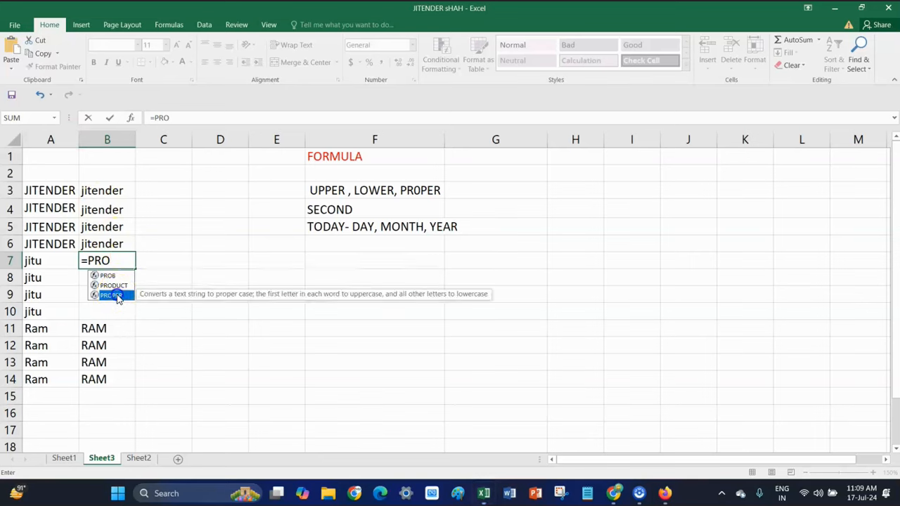
{"action": "double_click", "coordinate": [117, 296]}
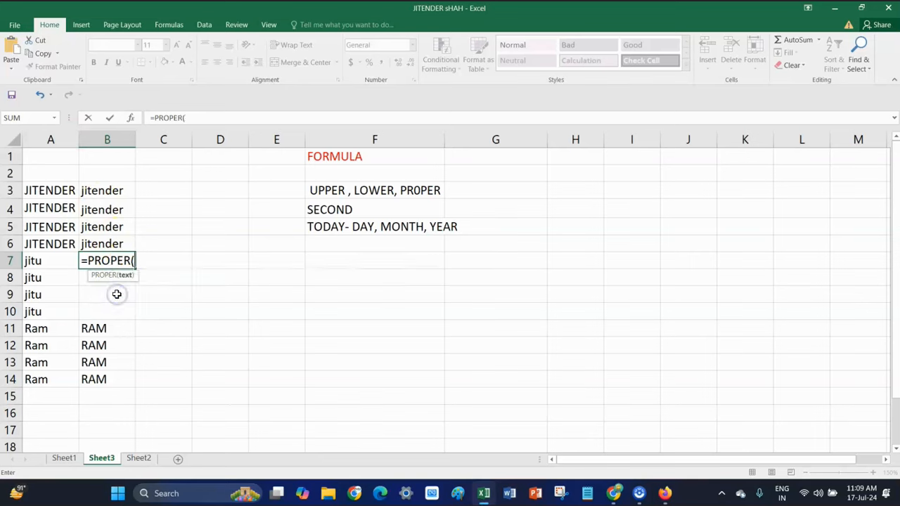
{"action": "left_click", "coordinate": [44, 260]}
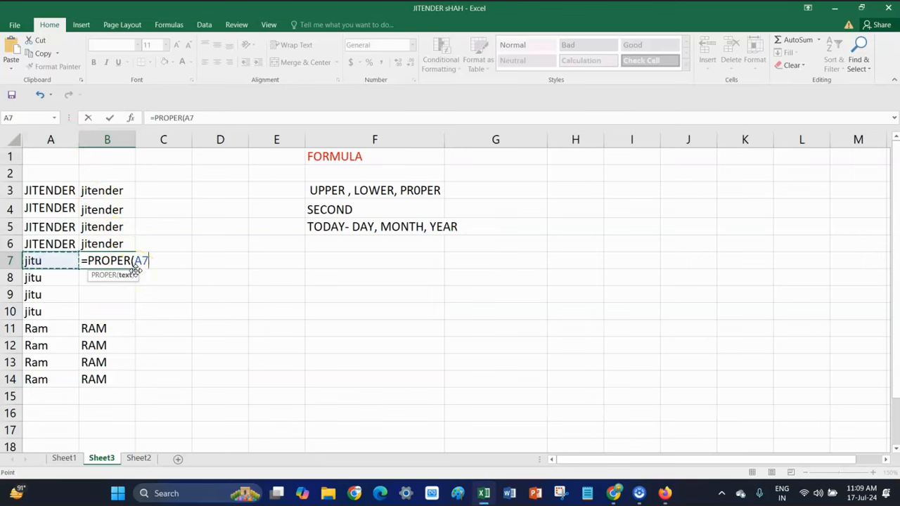
{"action": "type", "text": ")"}
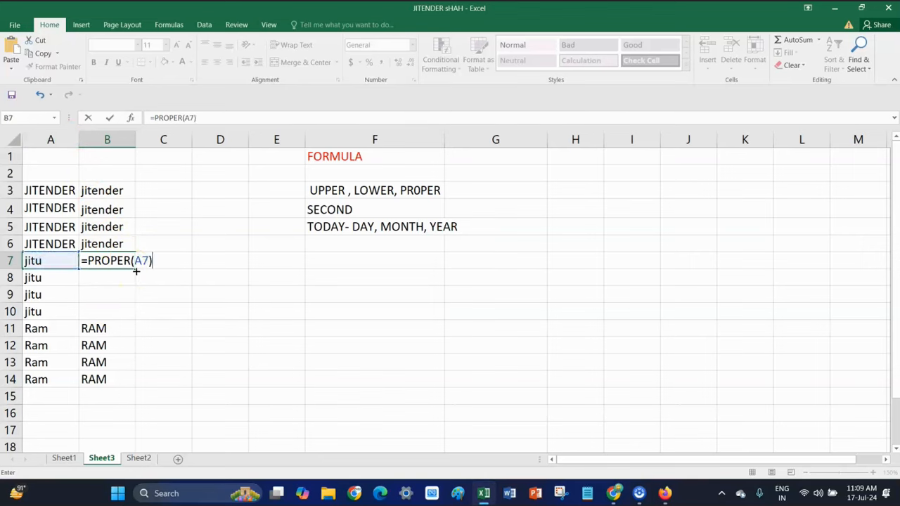
{"action": "key", "text": "Return"}
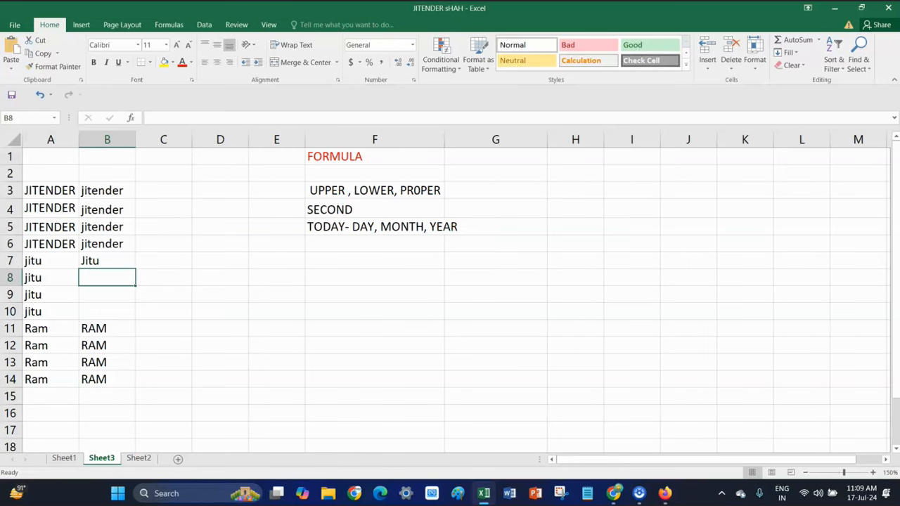
{"action": "left_click", "coordinate": [99, 260]}
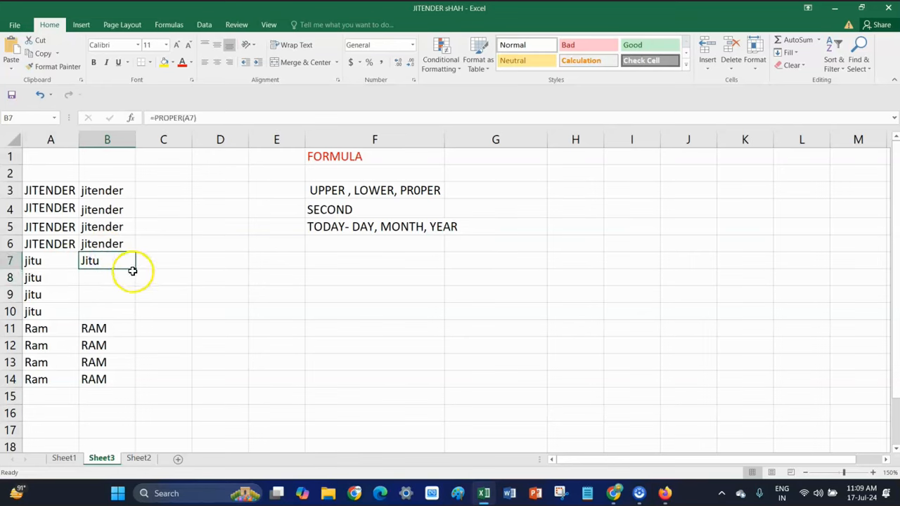
{"action": "left_click_drag", "start_coordinate": [134, 268], "coordinate": [133, 317]}
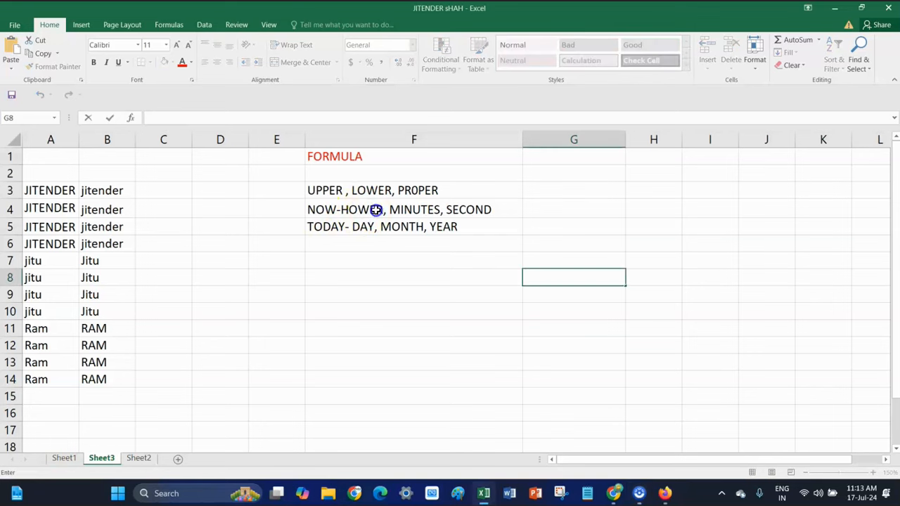
Step: Correct the misspelled word HOWER to HOUR in cell F4 of the formula list
{"action": "double_click", "coordinate": [378, 209]}
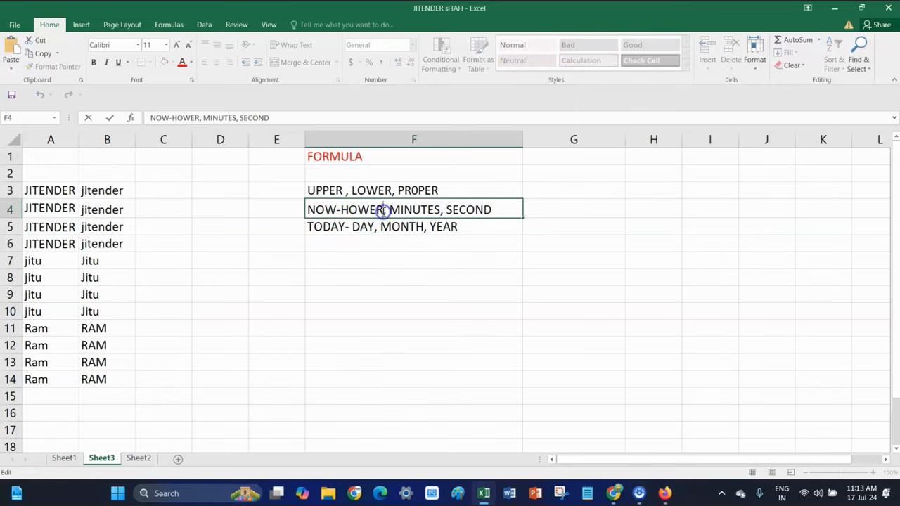
{"action": "key", "text": "BackSpace"}
{"action": "key", "text": "BackSpace"}
{"action": "key", "text": "BackSpace"}
{"action": "key", "text": "BackSpace"}
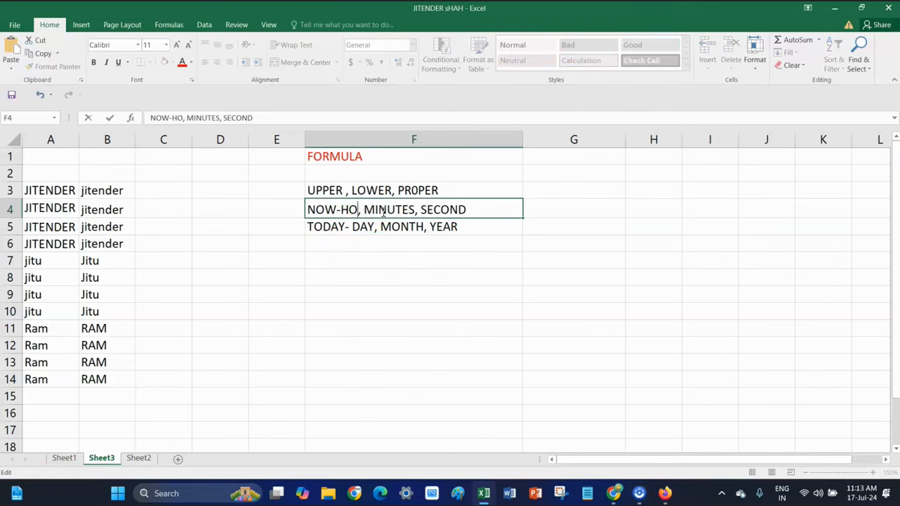
{"action": "type", "text": "OUR"}
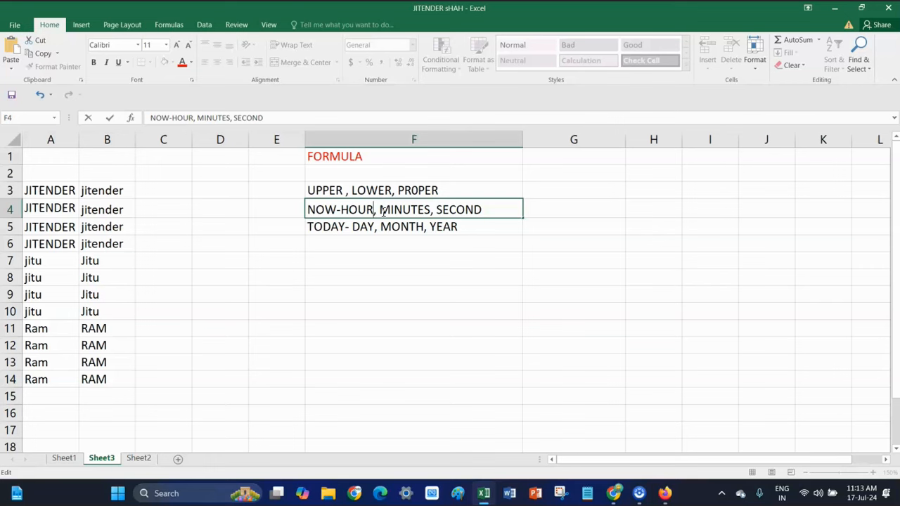
{"action": "left_click", "coordinate": [394, 265]}
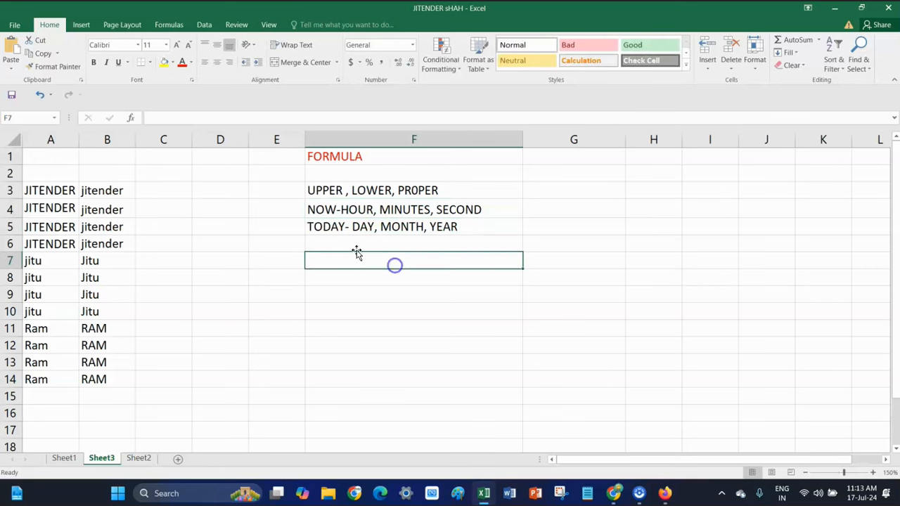
Step: Enter =NOW() in cell D4 to return the current date and time
{"action": "left_click", "coordinate": [166, 214]}
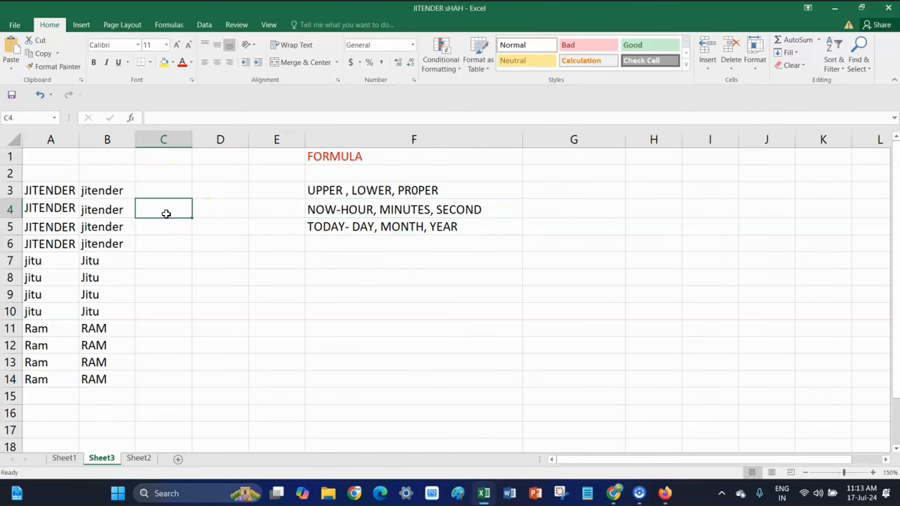
{"action": "left_click", "coordinate": [218, 210]}
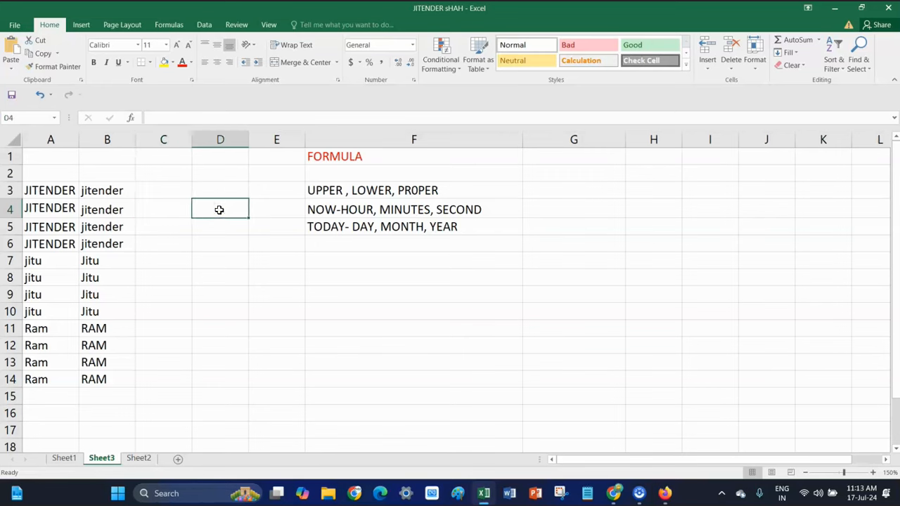
{"action": "type", "text": "=NO"}
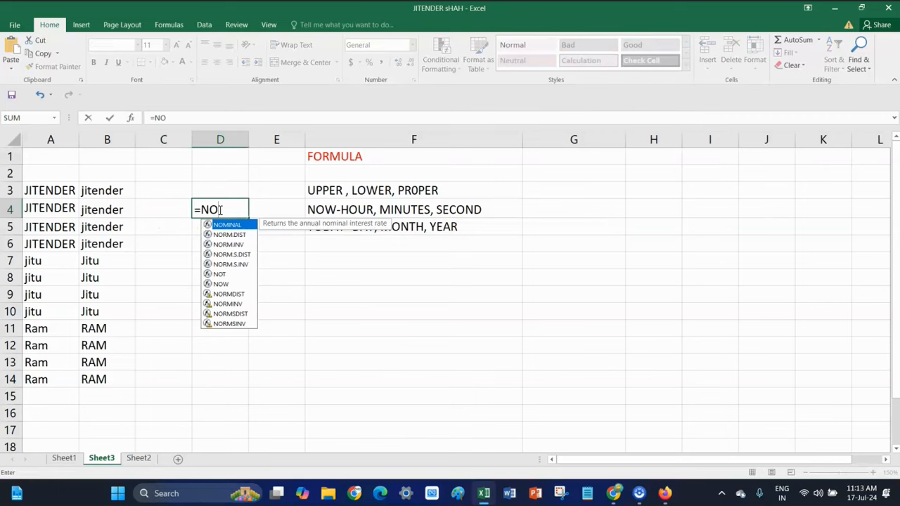
{"action": "type", "text": "W"}
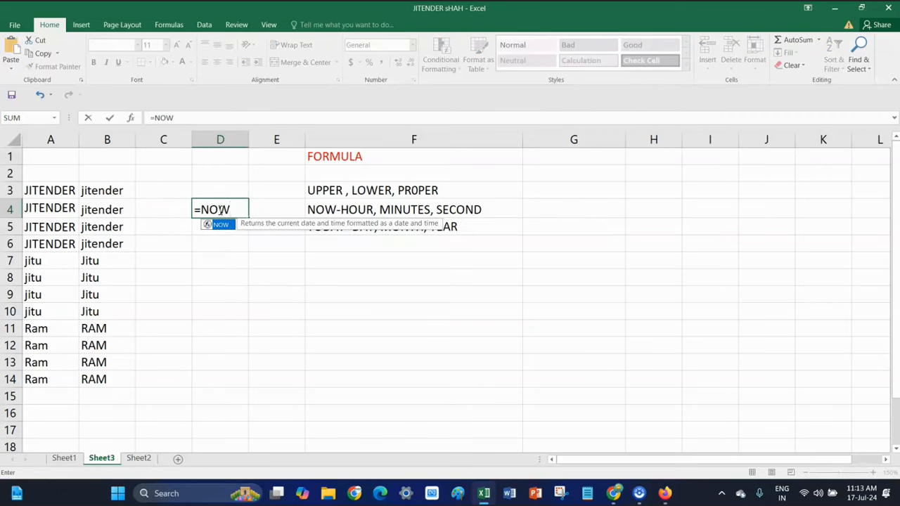
{"action": "type", "text": "()"}
{"action": "key", "text": "Return"}
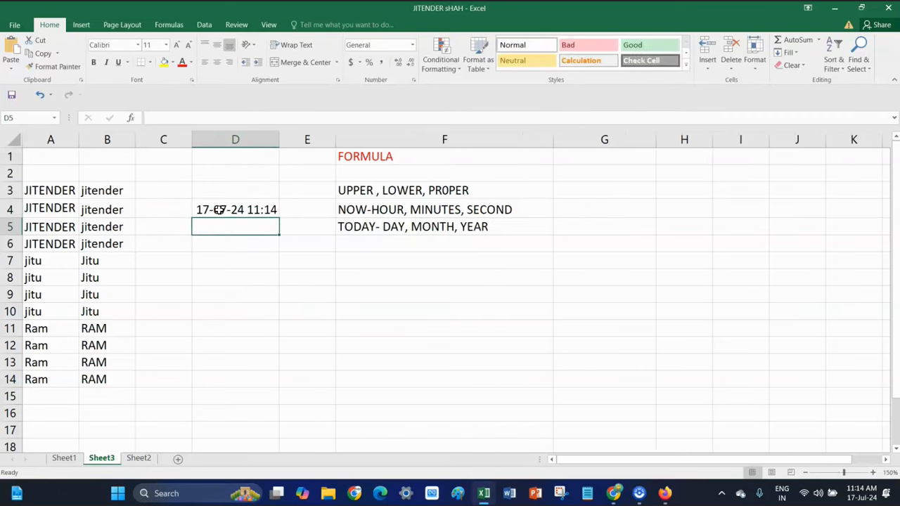
{"action": "left_click", "coordinate": [220, 208]}
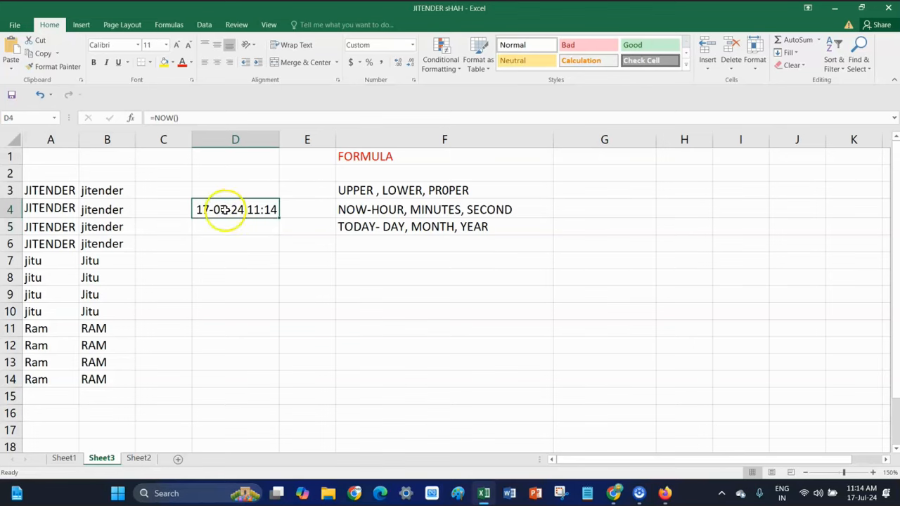
Step: Enter =HOUR(NOW()) in cell D5 to extract the hour of the current time
{"action": "left_click", "coordinate": [260, 227]}
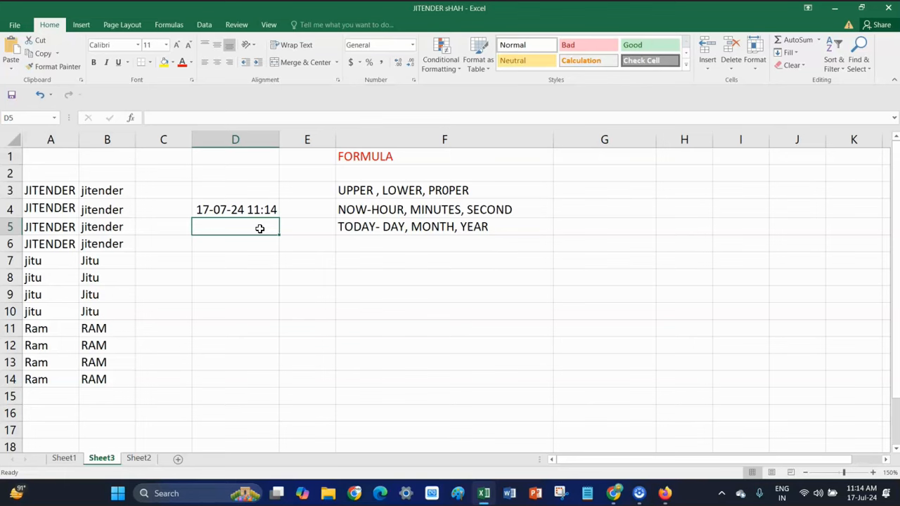
{"action": "type", "text": "=H"}
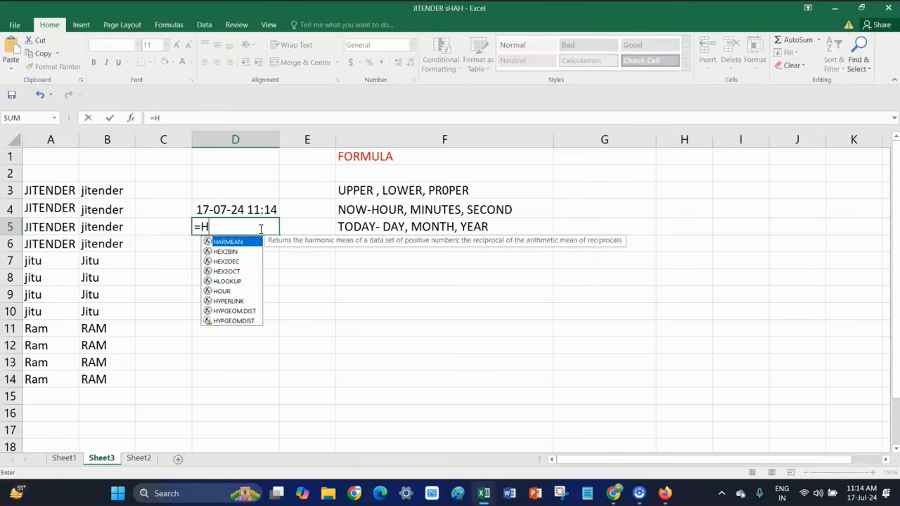
{"action": "type", "text": "OUR"}
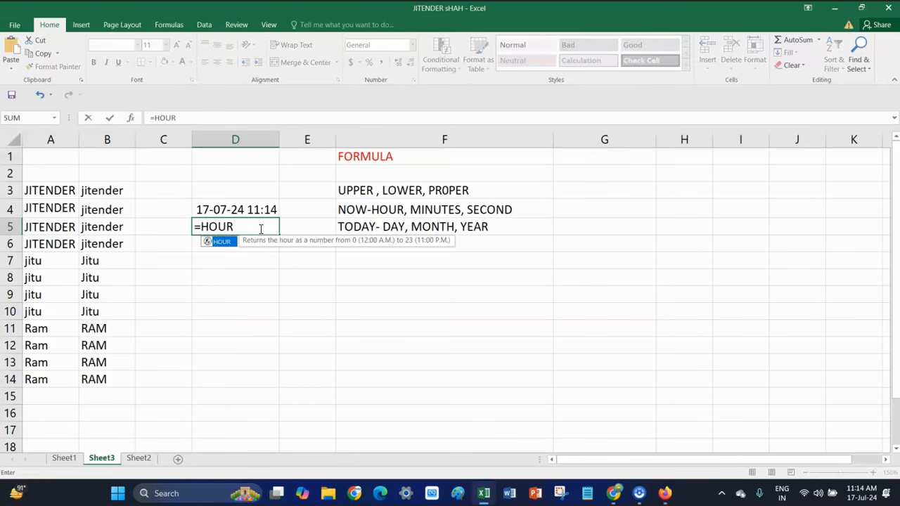
{"action": "type", "text": "("}
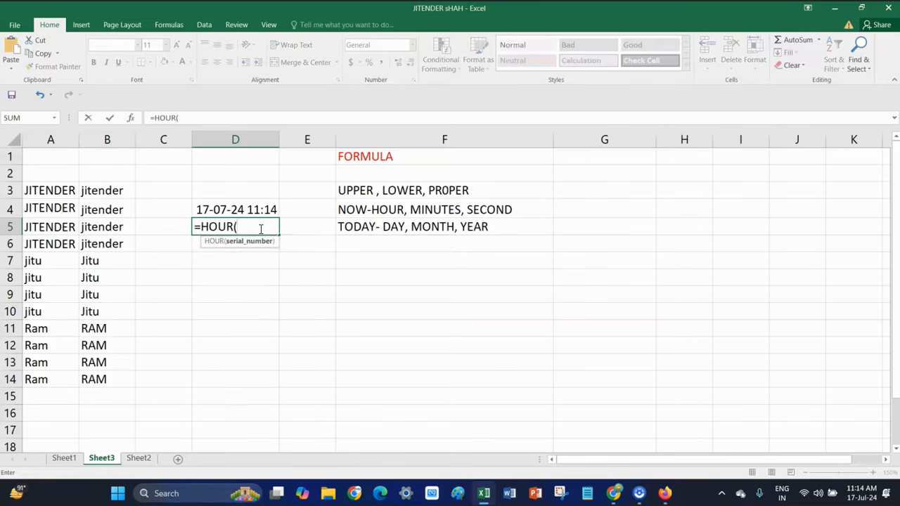
{"action": "type", "text": "NOW"}
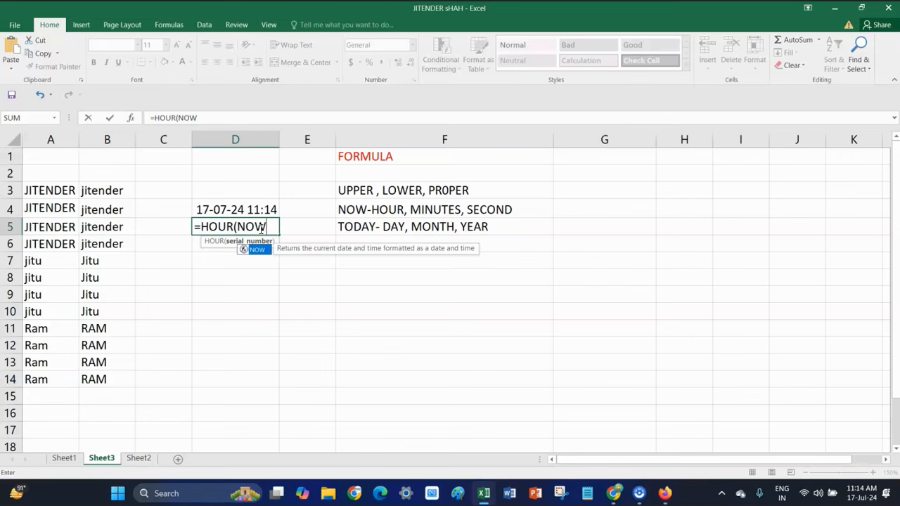
{"action": "type", "text": "()"}
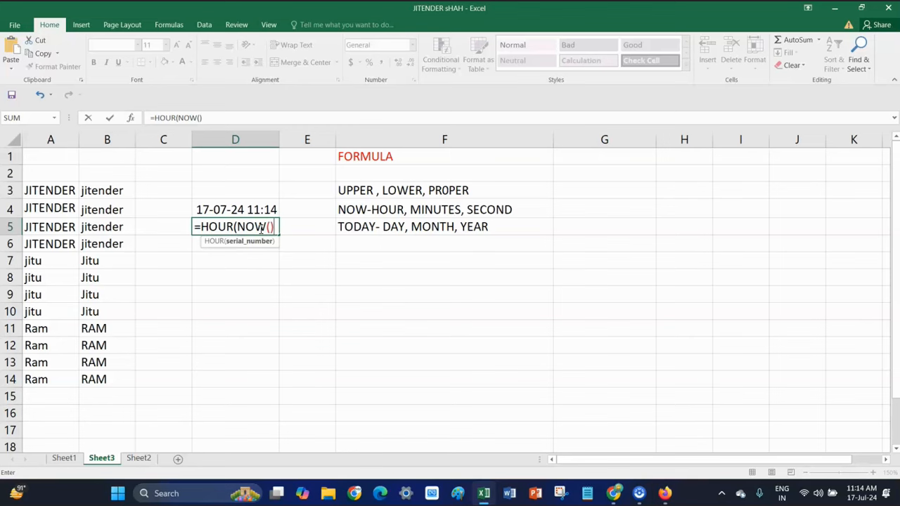
{"action": "type", "text": ")"}
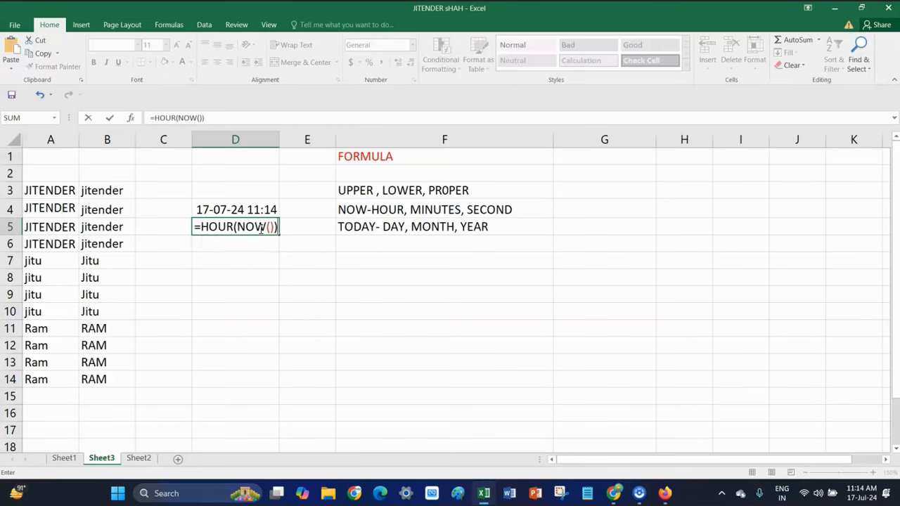
{"action": "key", "text": "Return"}
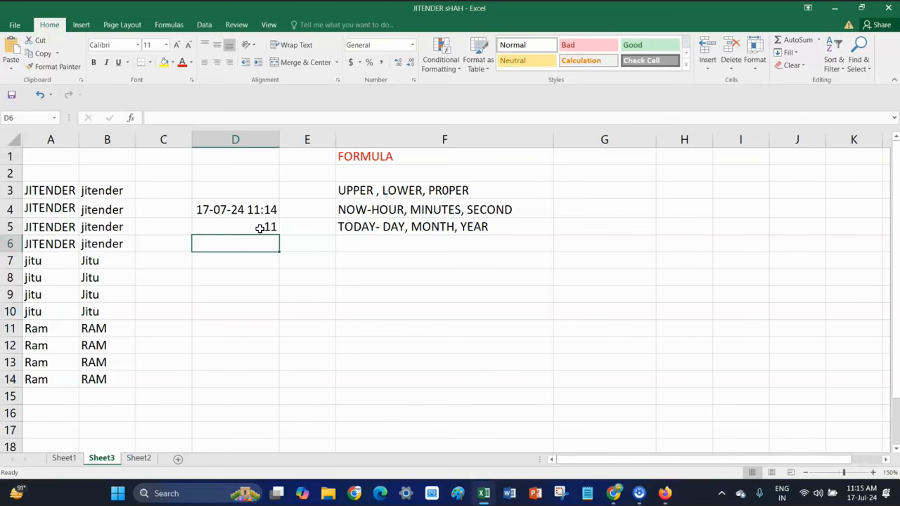
{"action": "left_click", "coordinate": [259, 228]}
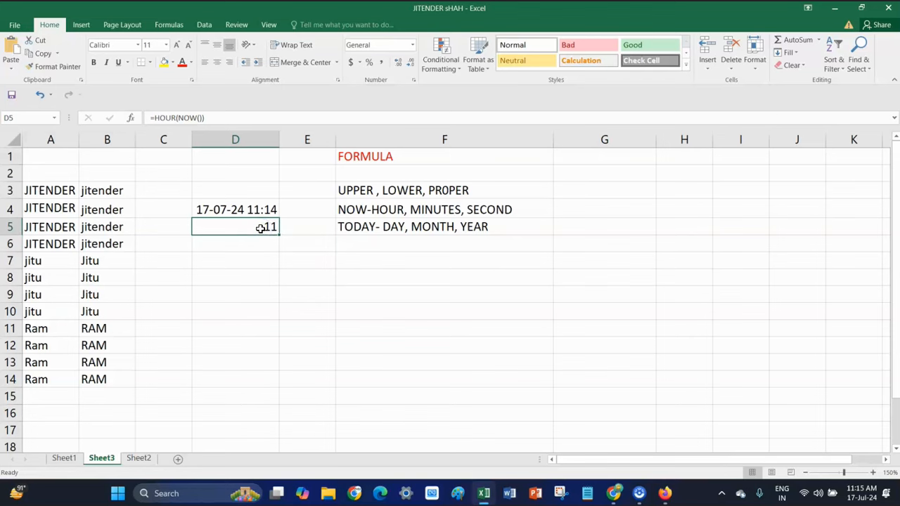
Step: Enter =MINUTE(NOW()) in cell D6 to extract the minute of the current time
{"action": "left_click", "coordinate": [255, 242]}
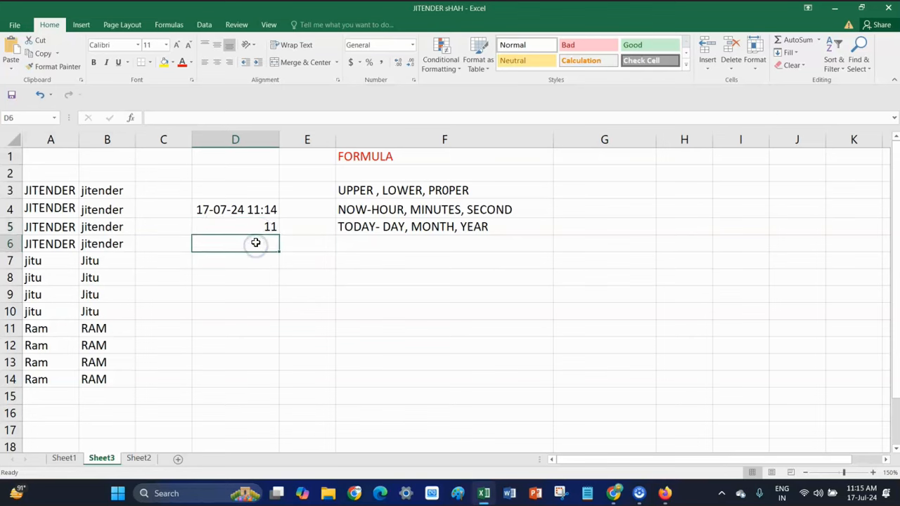
{"action": "type", "text": "="}
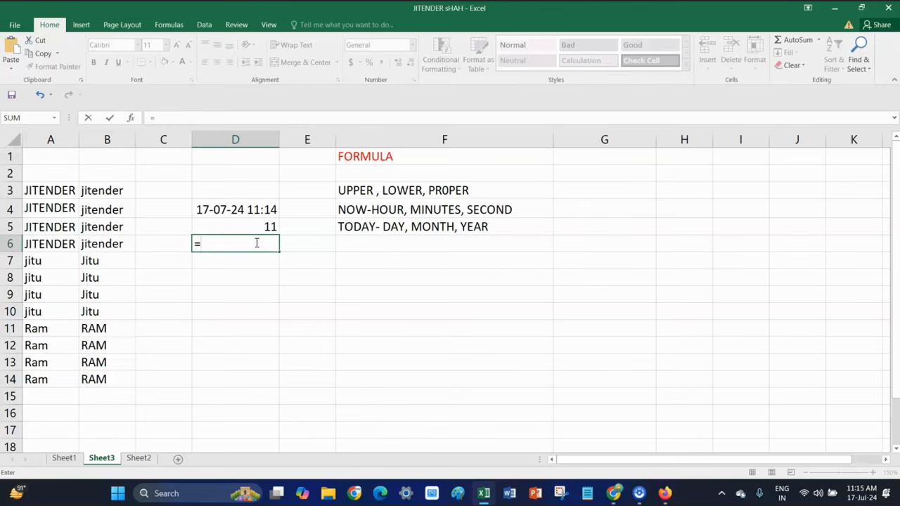
{"action": "type", "text": "MINU"}
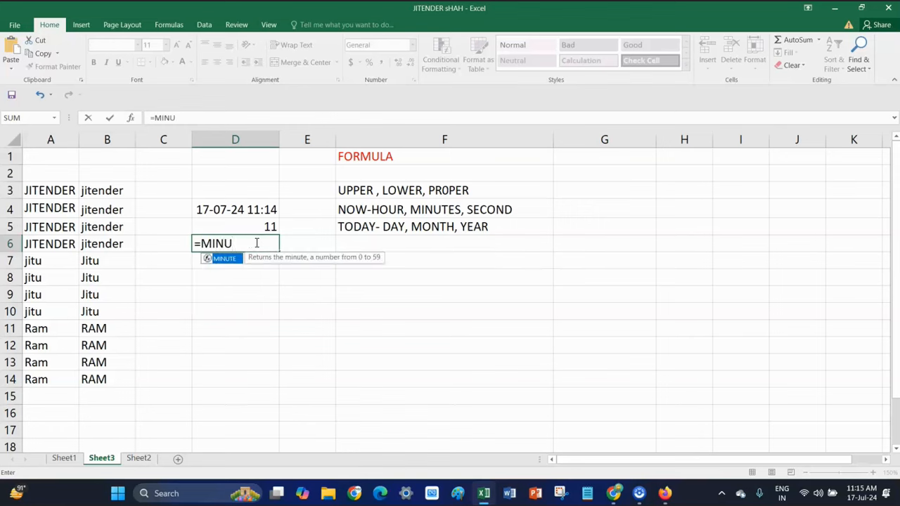
{"action": "double_click", "coordinate": [225, 259]}
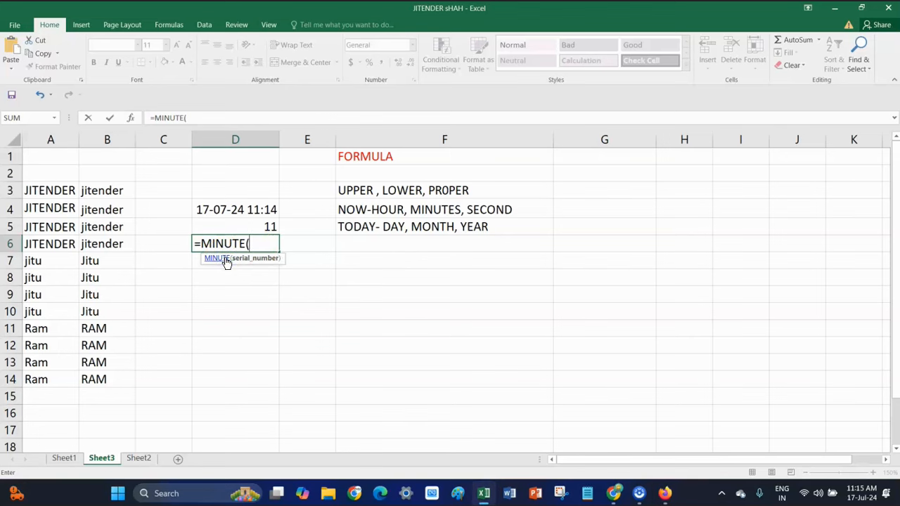
{"action": "type", "text": "nOW"}
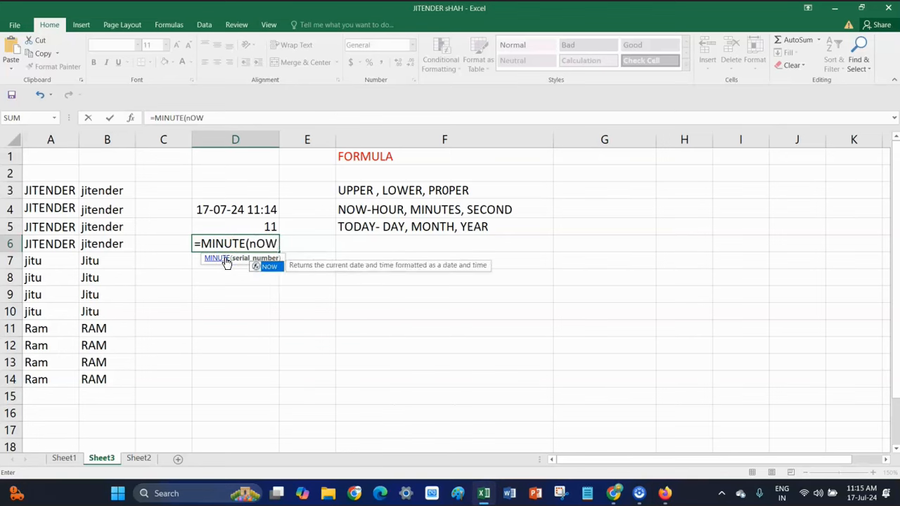
{"action": "left_click", "coordinate": [267, 267]}
{"action": "double_click", "coordinate": [270, 268]}
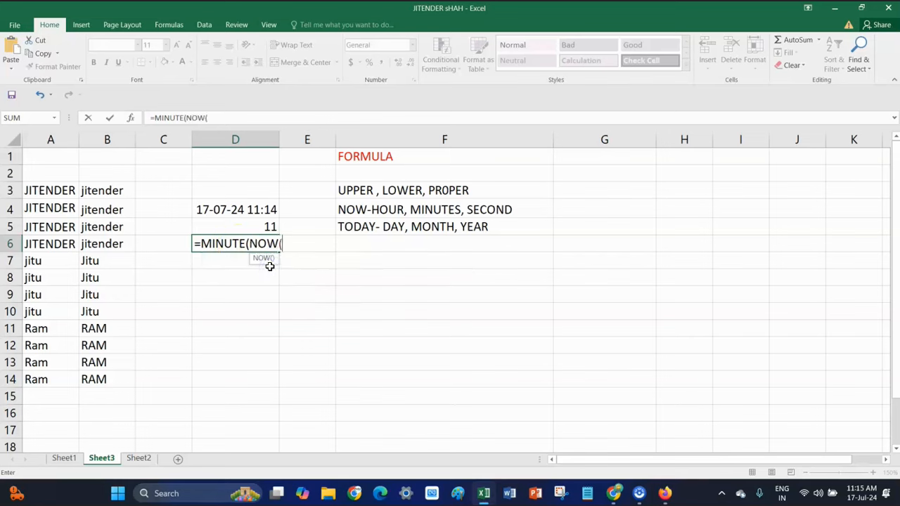
{"action": "type", "text": "))"}
{"action": "key", "text": "Return"}
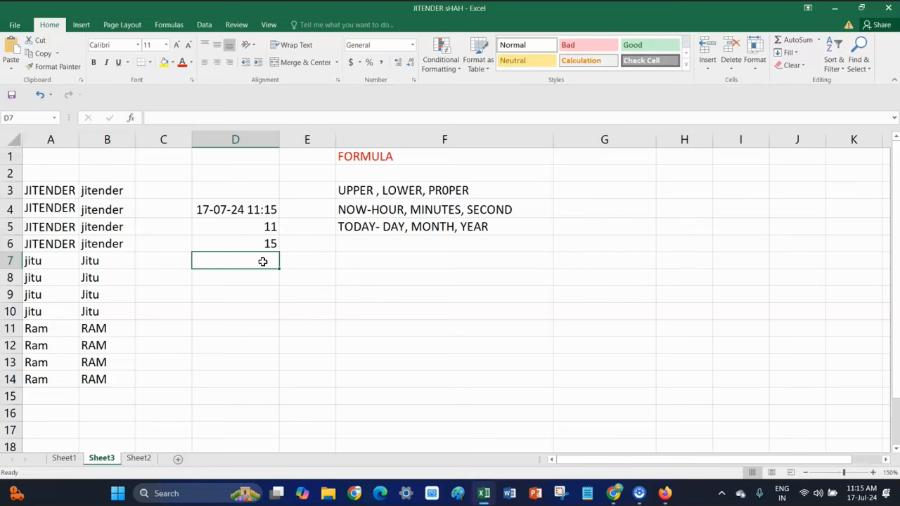
Step: Enter =SECOND(NOW()) in cell D7 to extract the seconds of the current time
{"action": "type", "text": "="}
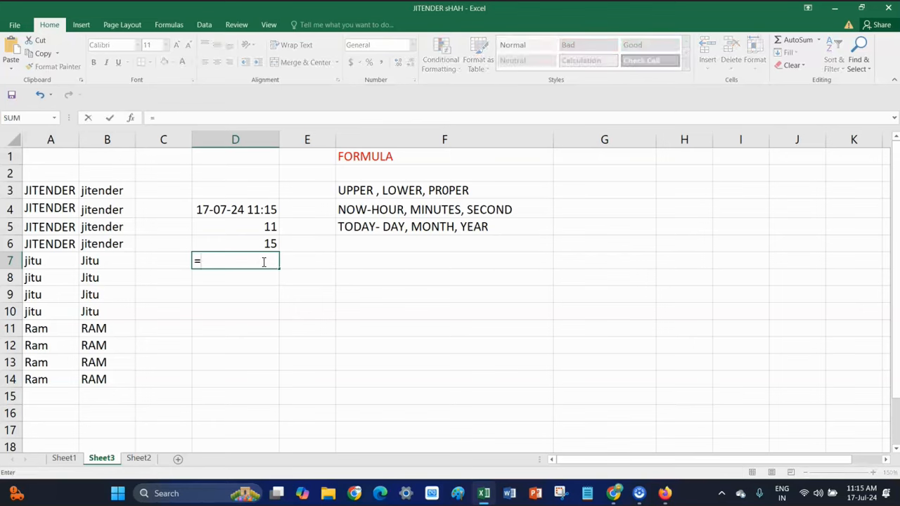
{"action": "type", "text": "SECOND"}
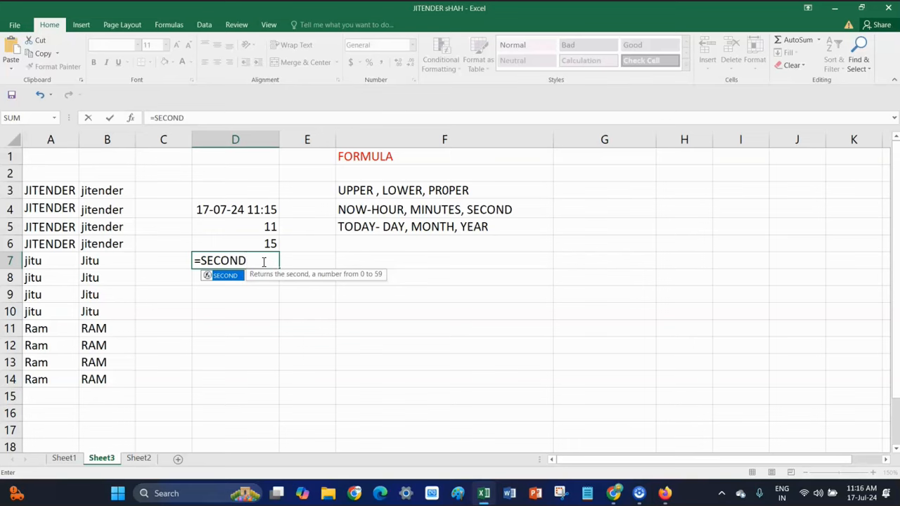
{"action": "type", "text": "("}
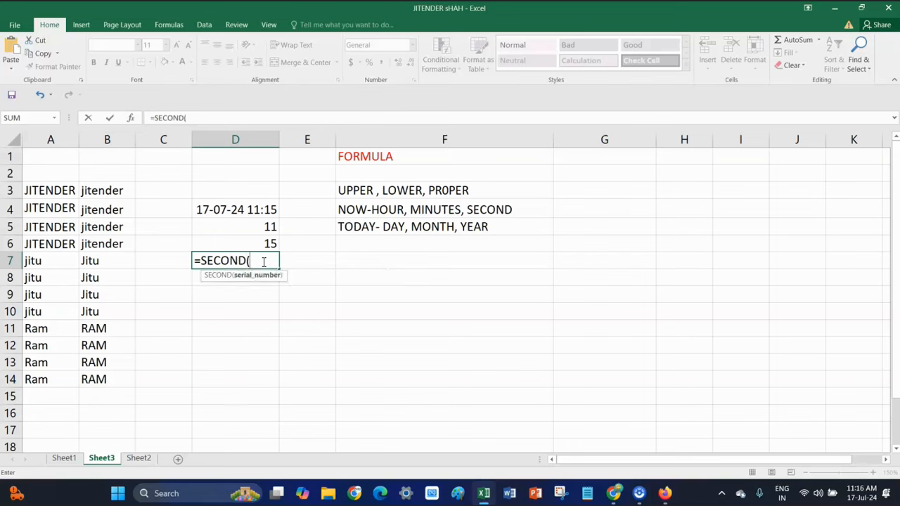
{"action": "type", "text": "NOW"}
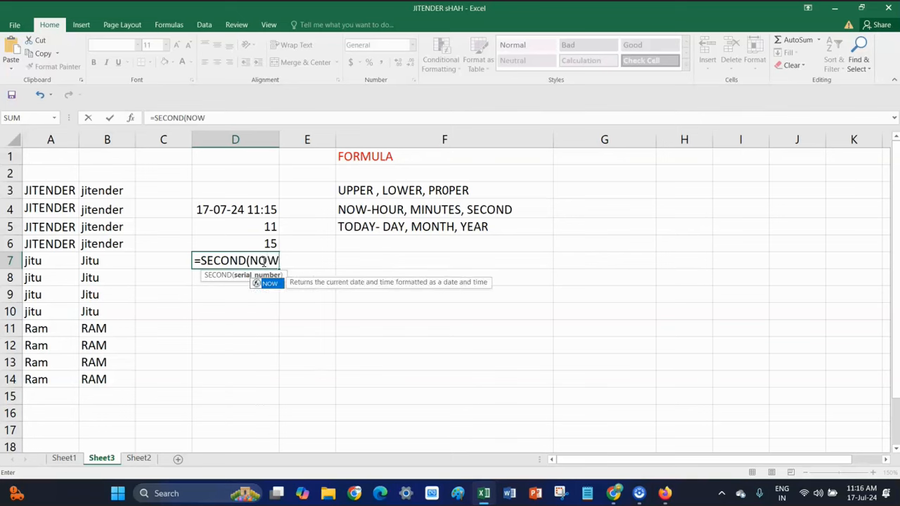
{"action": "type", "text": "())"}
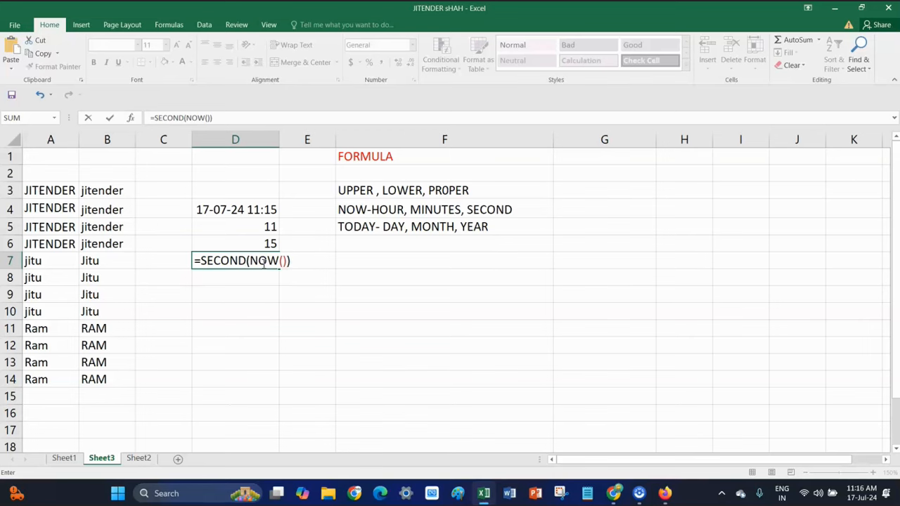
{"action": "key", "text": "Return"}
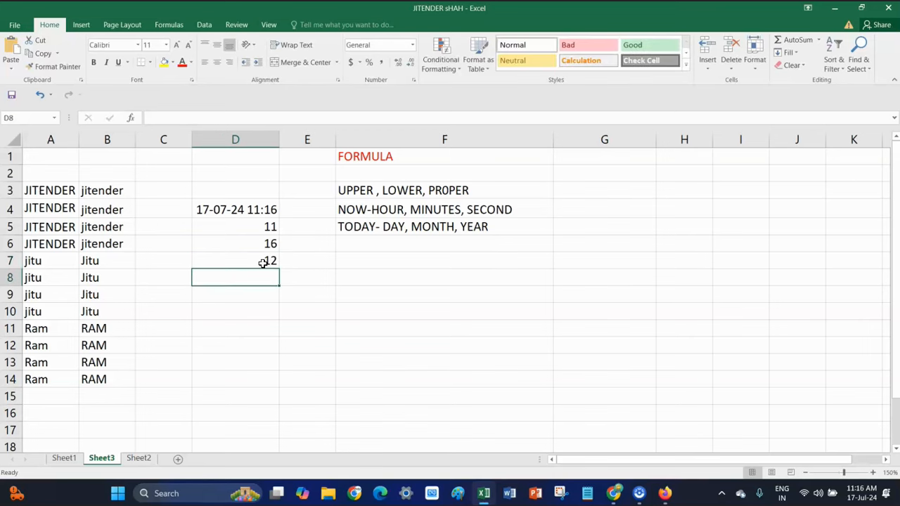
Step: Review the time formulas in cells D4 to D7 and widen column D slightly
{"action": "left_click", "coordinate": [237, 208]}
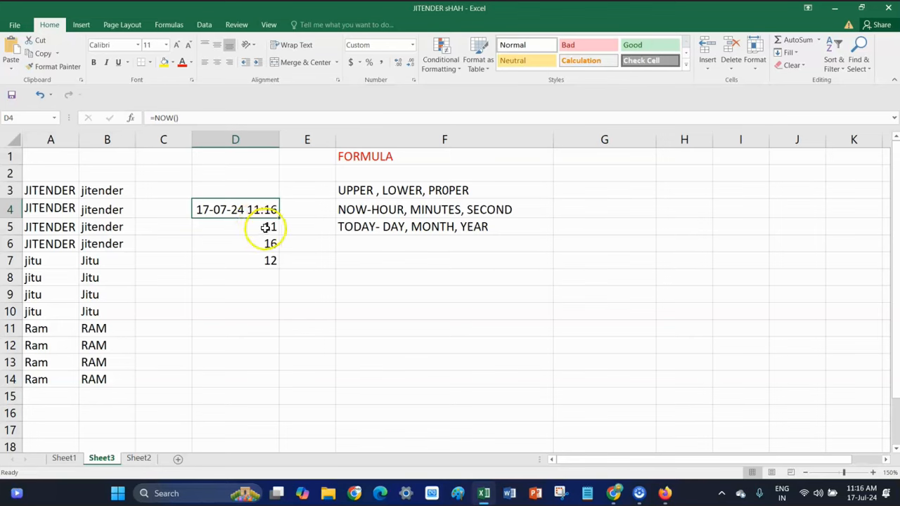
{"action": "left_click", "coordinate": [267, 227]}
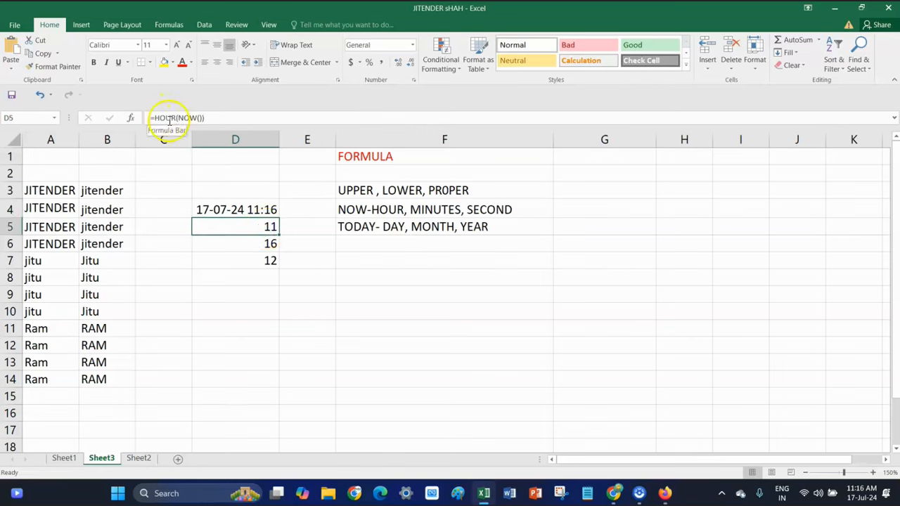
{"action": "left_click", "coordinate": [255, 240]}
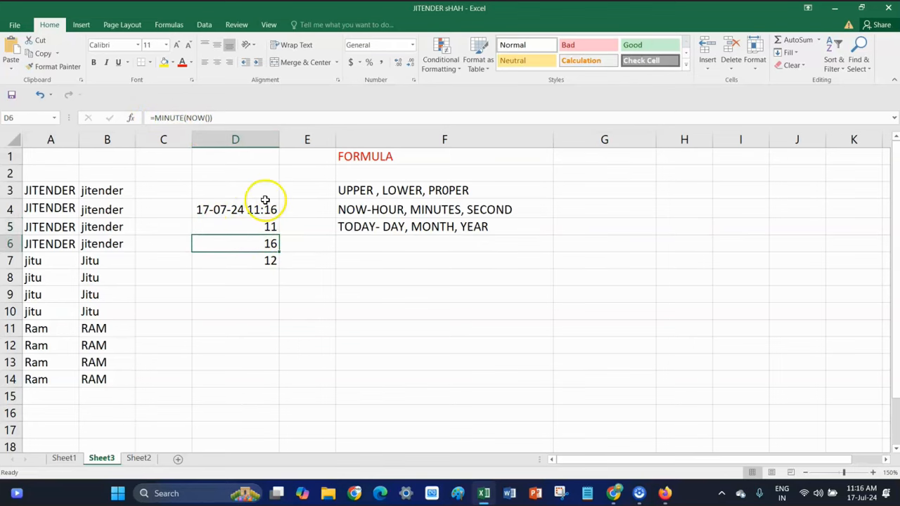
{"action": "left_click", "coordinate": [249, 262]}
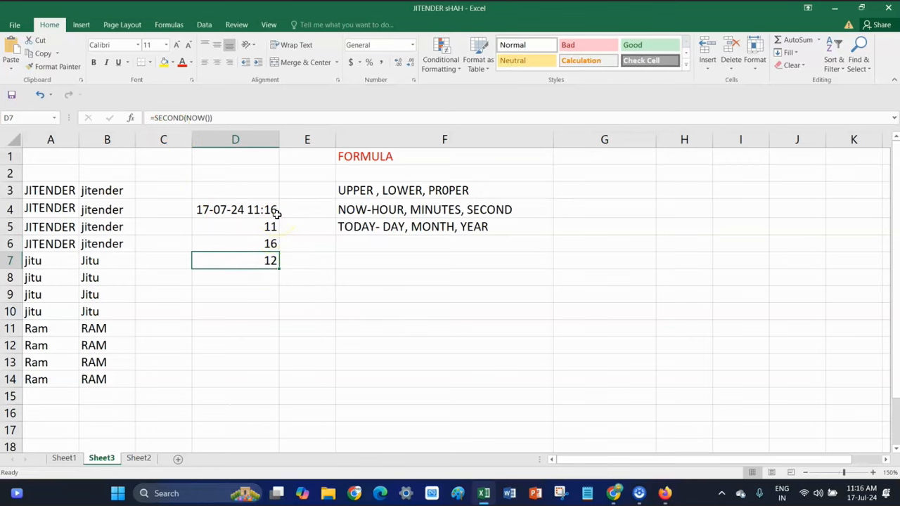
{"action": "left_click_drag", "start_coordinate": [281, 140], "coordinate": [292, 139]}
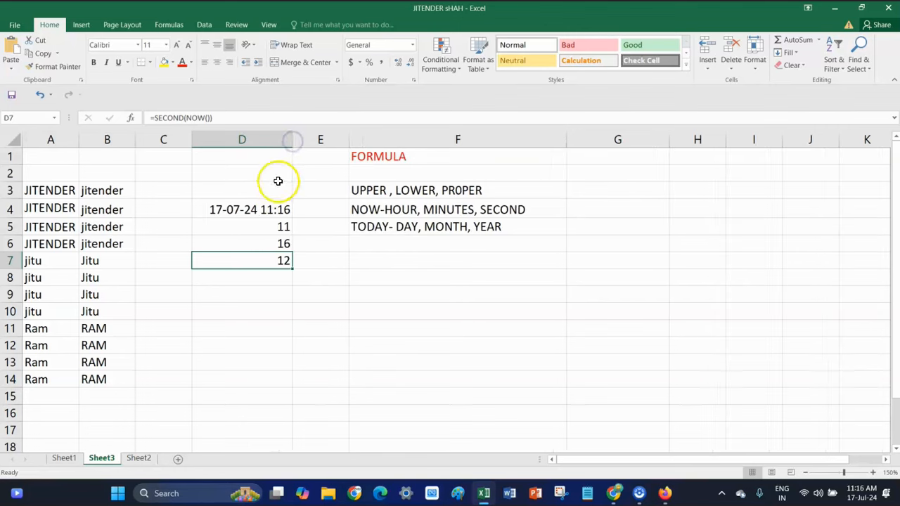
Step: Enter =TODAY() in cell D8 to return the current date, and check the cell's formula
{"action": "left_click", "coordinate": [274, 279]}
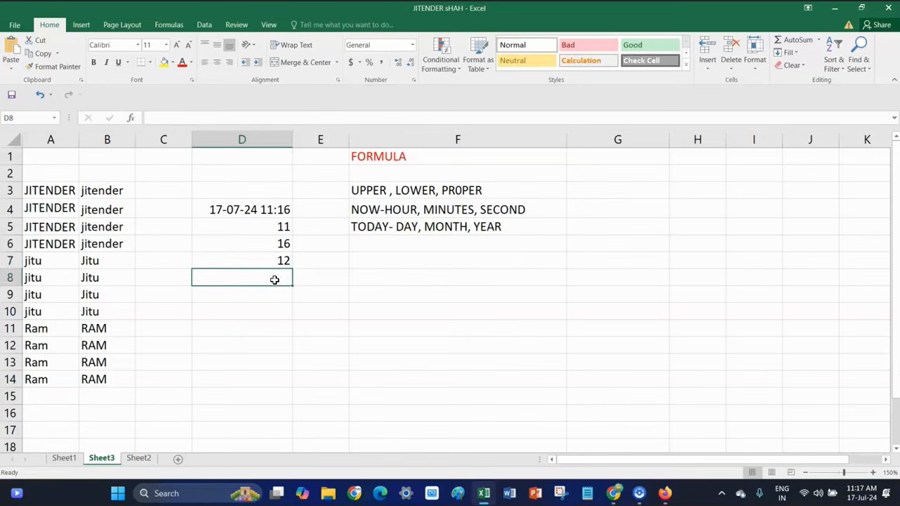
{"action": "type", "text": "="}
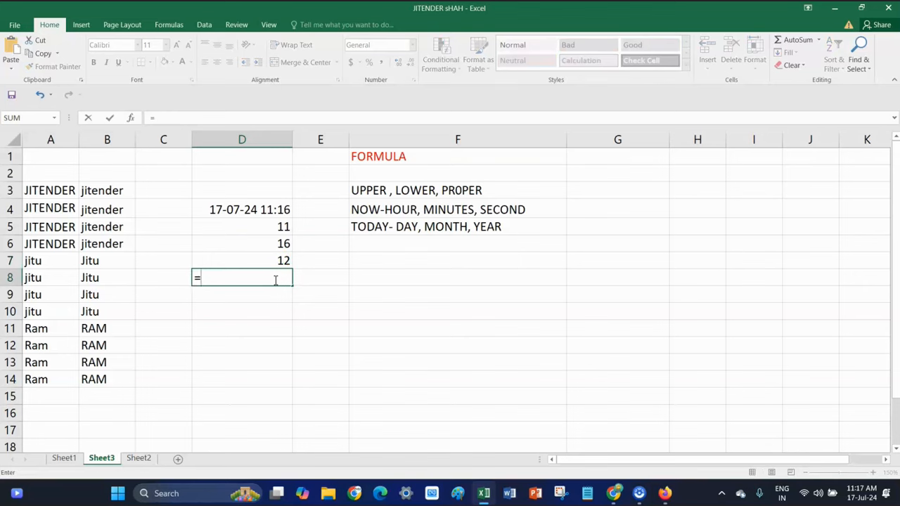
{"action": "type", "text": "TODAY"}
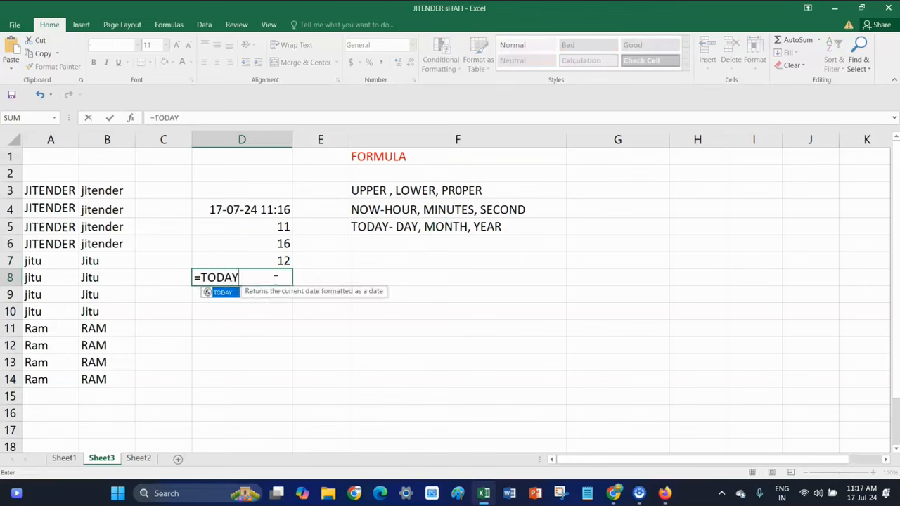
{"action": "type", "text": "()"}
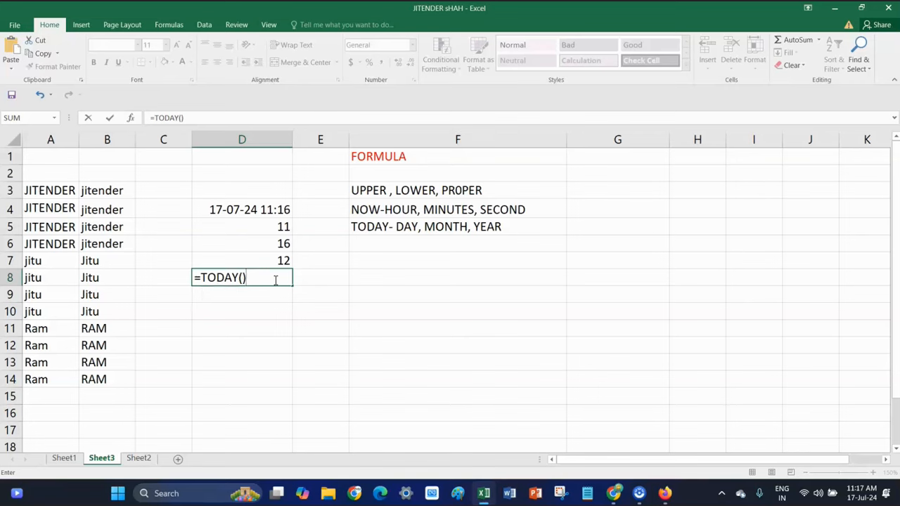
{"action": "key", "text": "Return"}
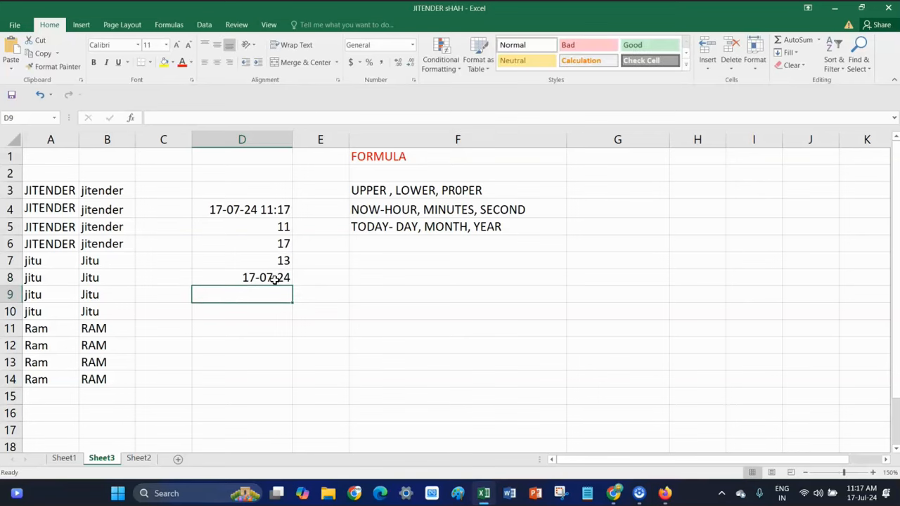
{"action": "left_click", "coordinate": [274, 279]}
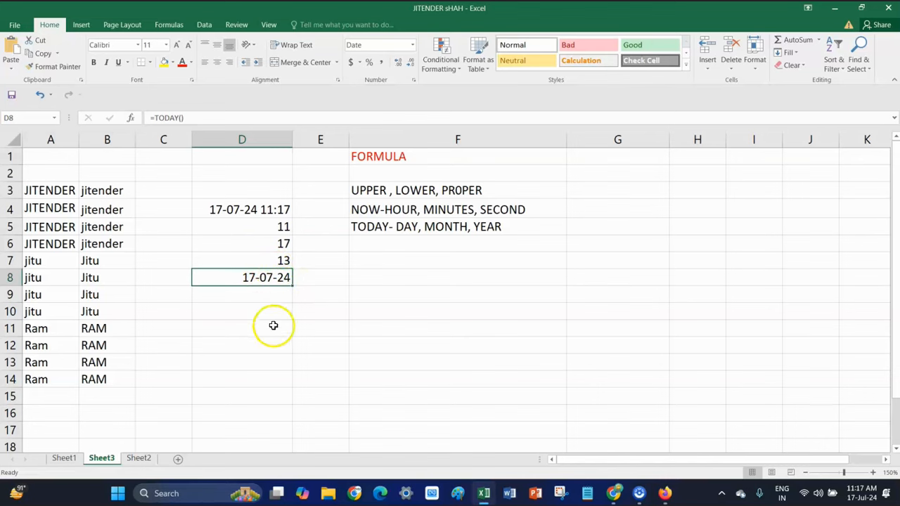
Step: Enter =DAY(TODAY()) in cell D9 to extract the day of the current date
{"action": "left_click", "coordinate": [267, 296]}
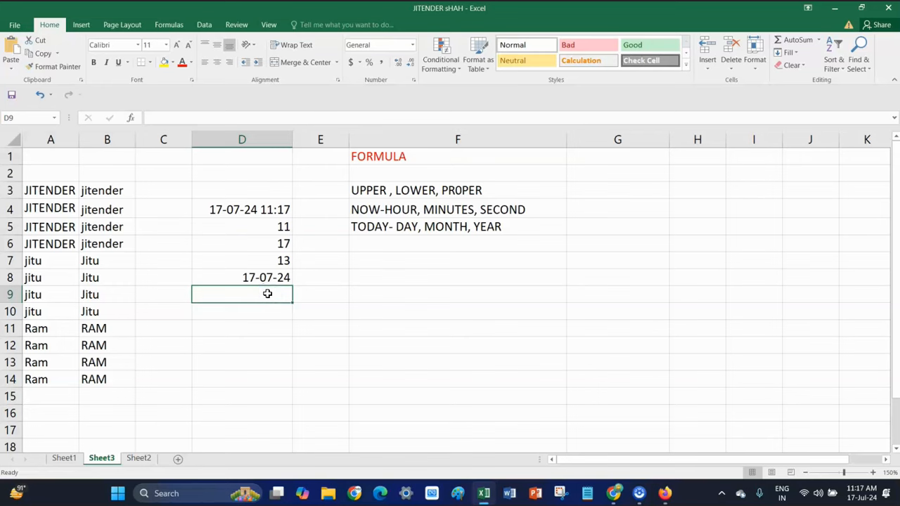
{"action": "type", "text": "=T"}
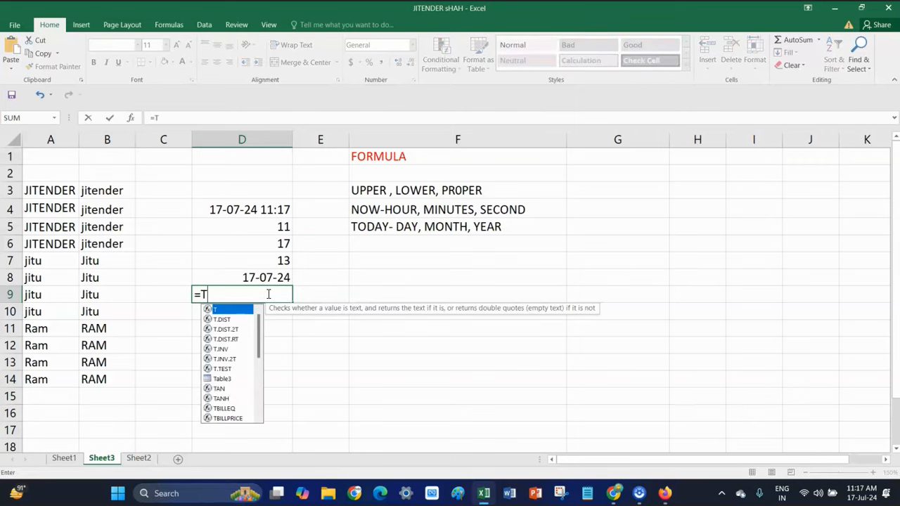
{"action": "key", "text": "BackSpace"}
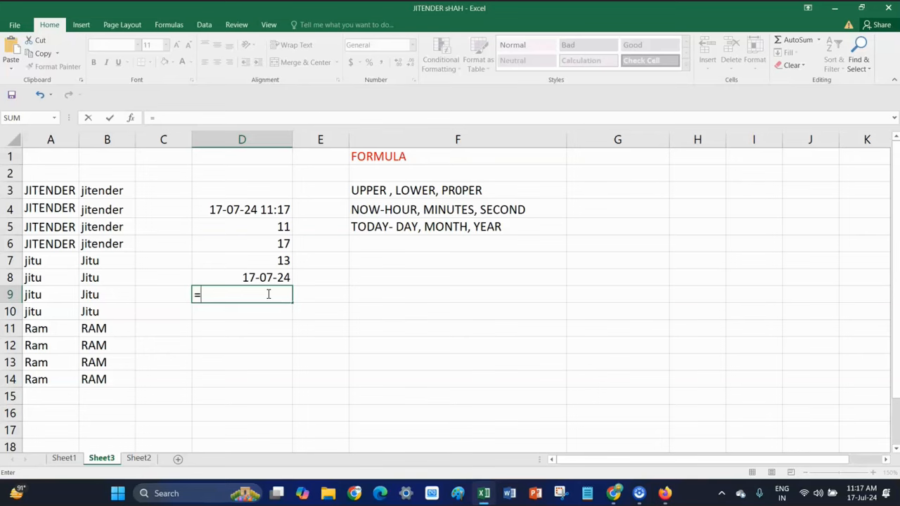
{"action": "type", "text": "DAY"}
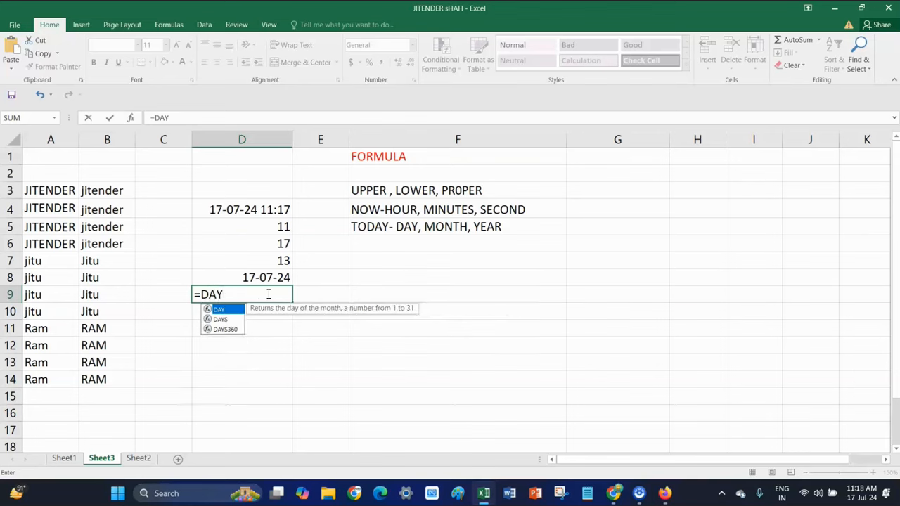
{"action": "type", "text": "("}
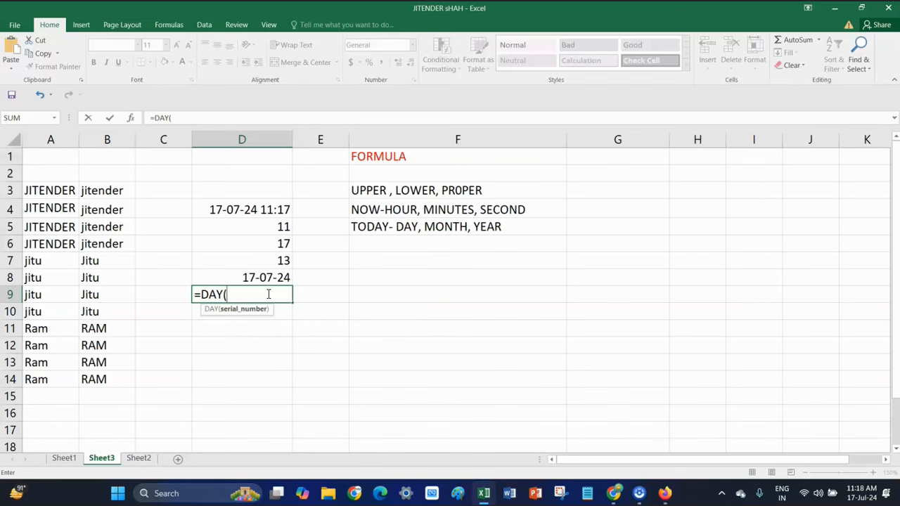
{"action": "type", "text": "TO"}
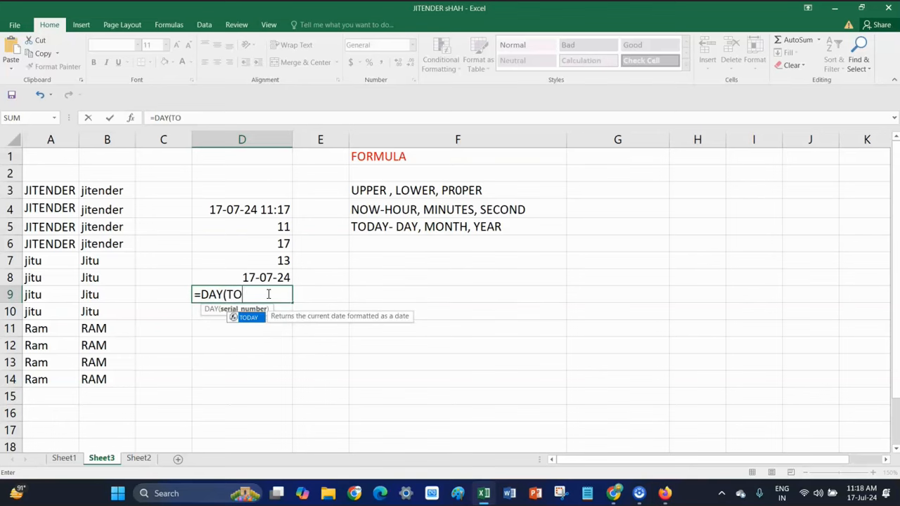
{"action": "type", "text": "DAY())"}
{"action": "key", "text": "Return"}
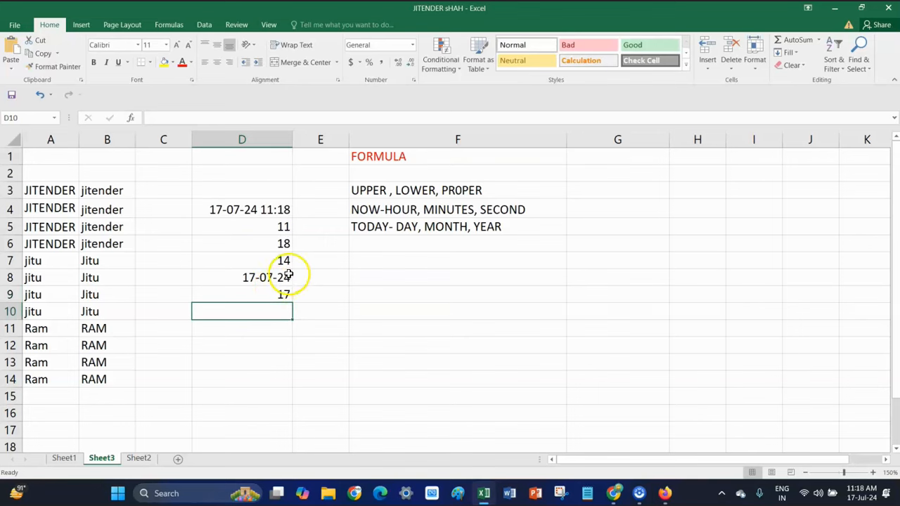
{"action": "left_click", "coordinate": [272, 295]}
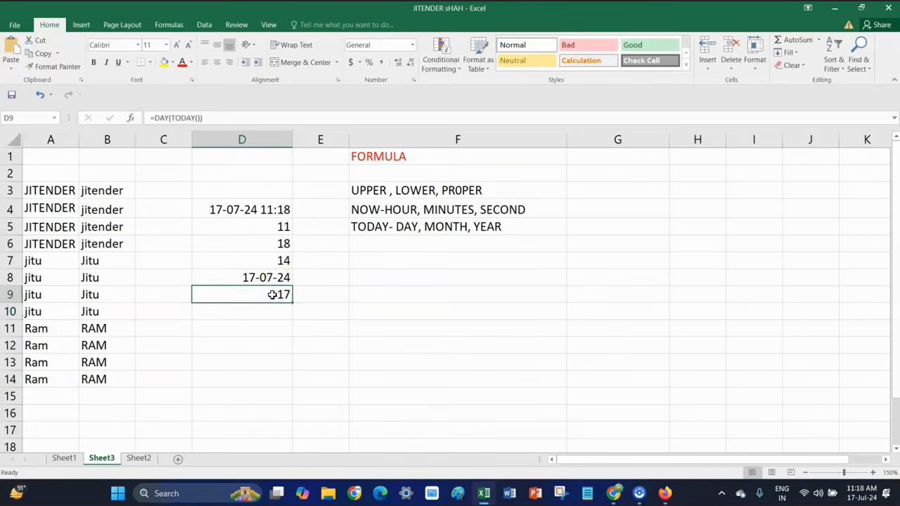
Step: Enter =MONTH(TODAY()) in cell D10 to extract the month of the current date
{"action": "left_click", "coordinate": [265, 312]}
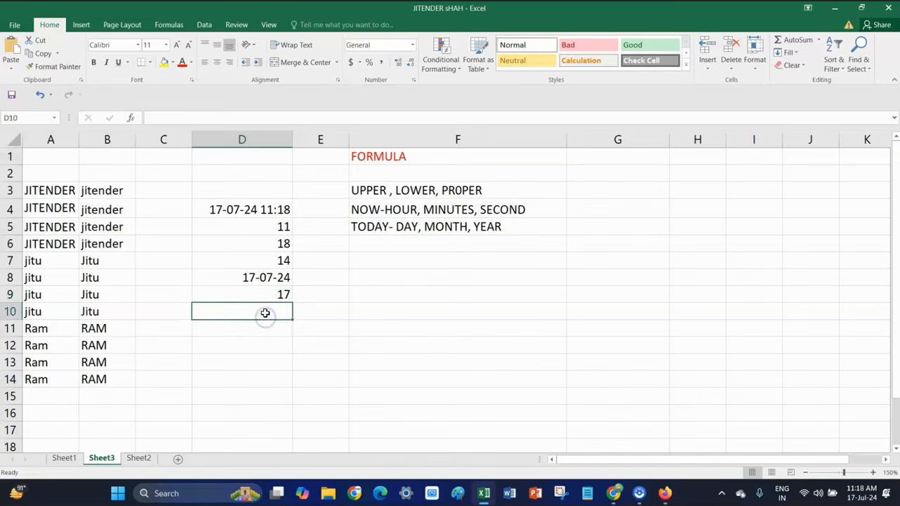
{"action": "type", "text": "="}
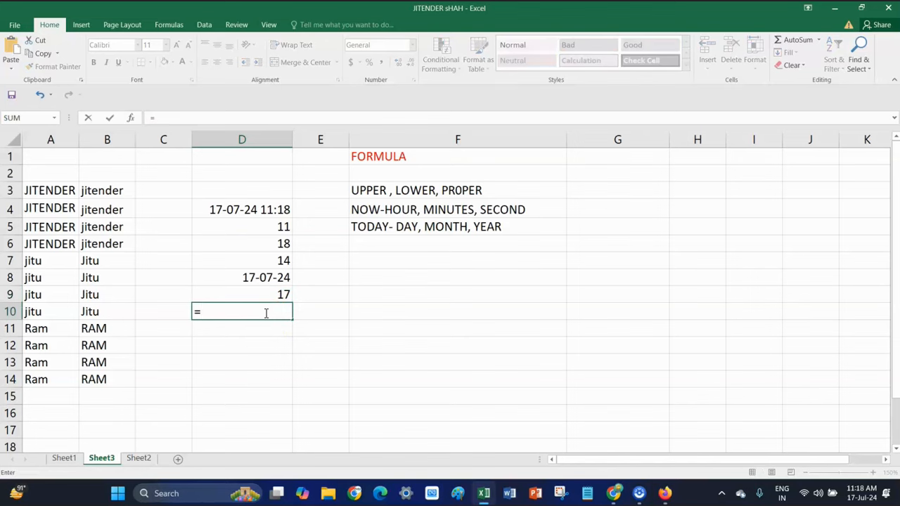
{"action": "type", "text": "MONTH"}
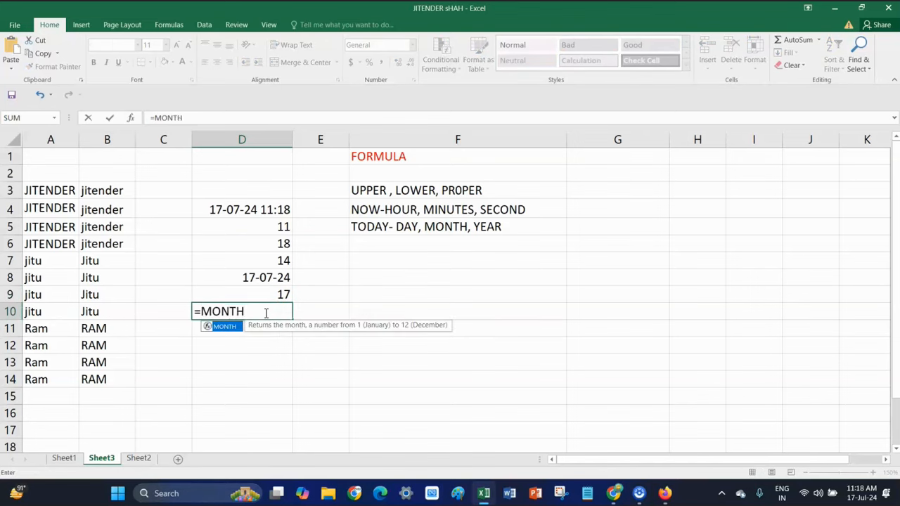
{"action": "type", "text": "("}
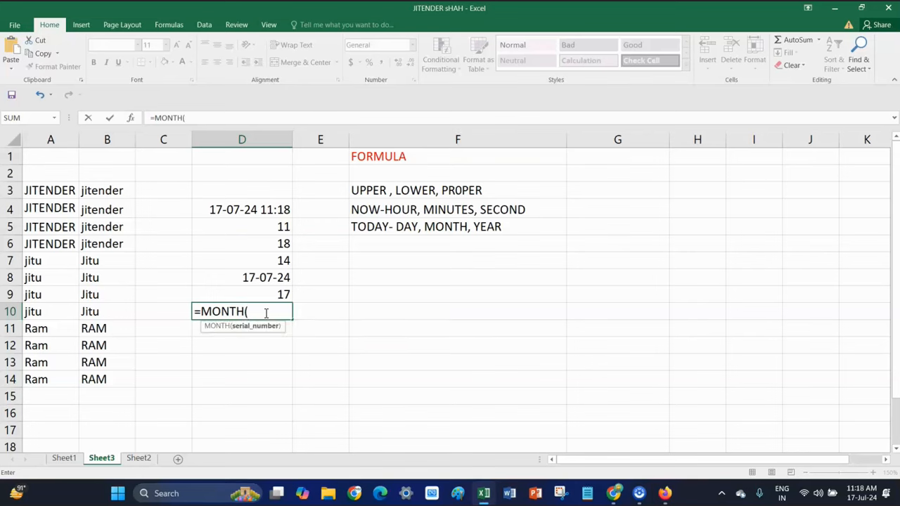
{"action": "type", "text": "TOD"}
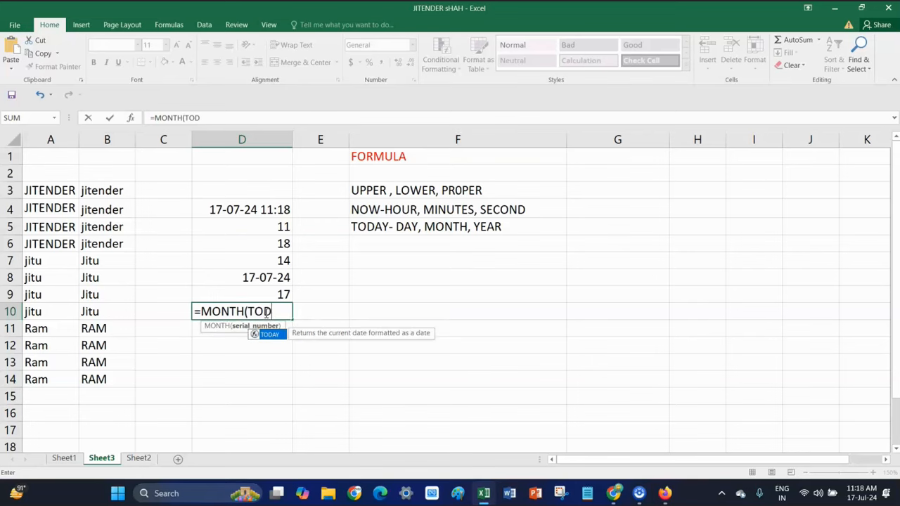
{"action": "type", "text": "AY())"}
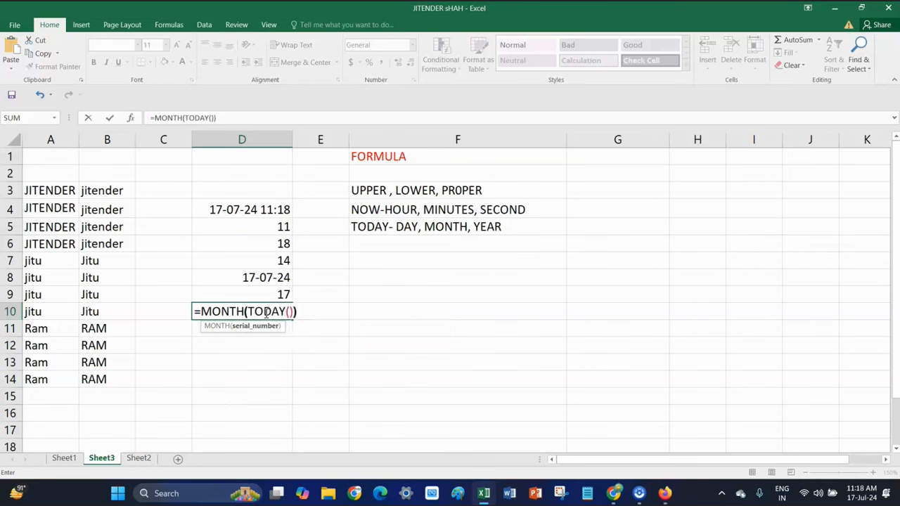
{"action": "key", "text": "Return"}
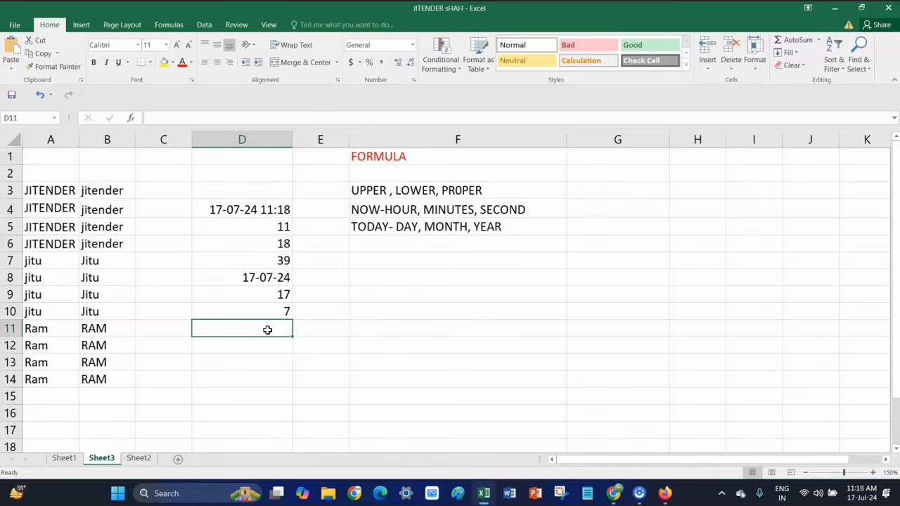
Step: Enter =YEAR(TODAY()) in cell D11 to extract the year of the current date
{"action": "type", "text": "=YEAR"}
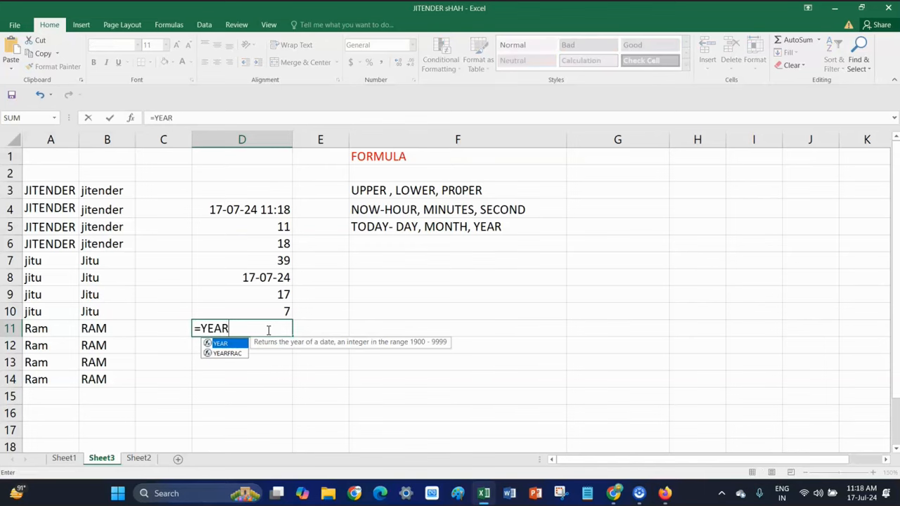
{"action": "type", "text": "(TO"}
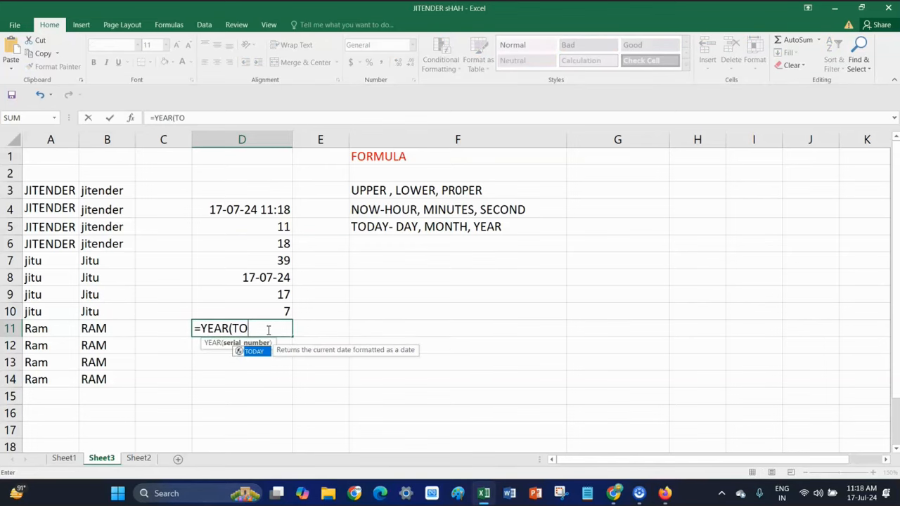
{"action": "type", "text": "DAY()"}
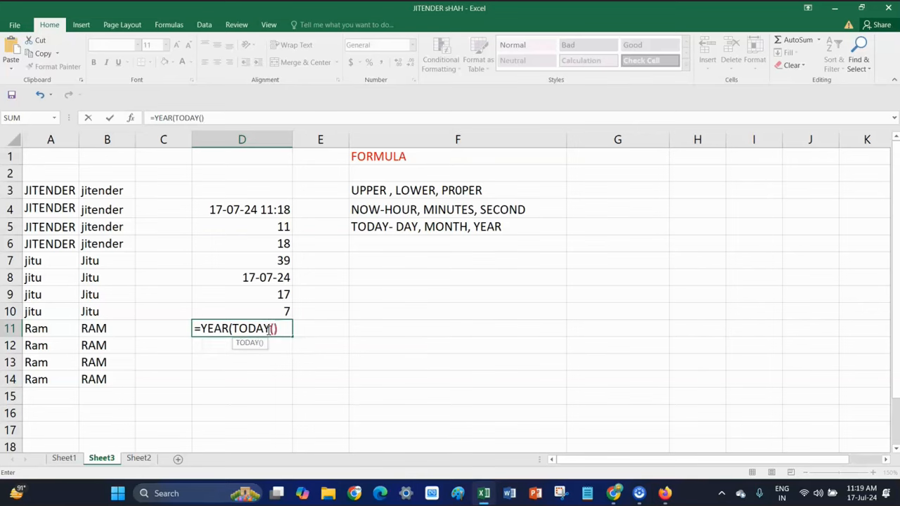
{"action": "type", "text": ")"}
{"action": "key", "text": "Return"}
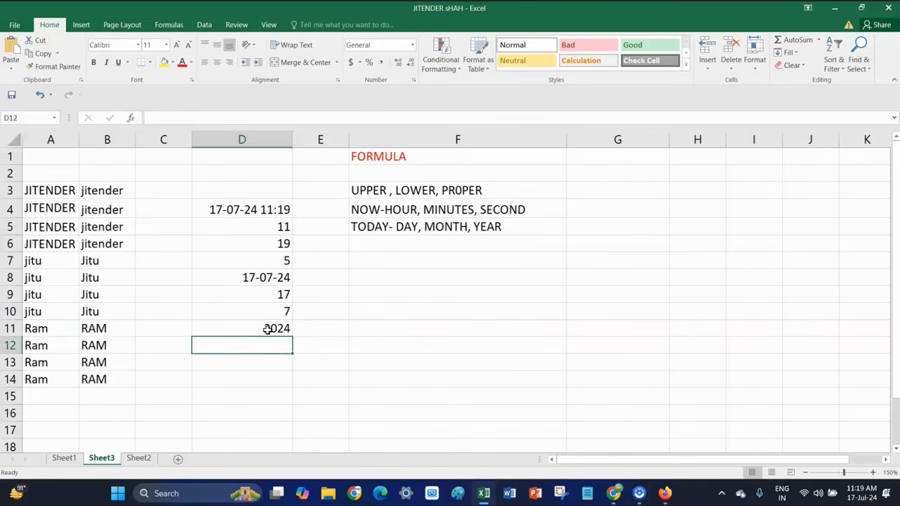